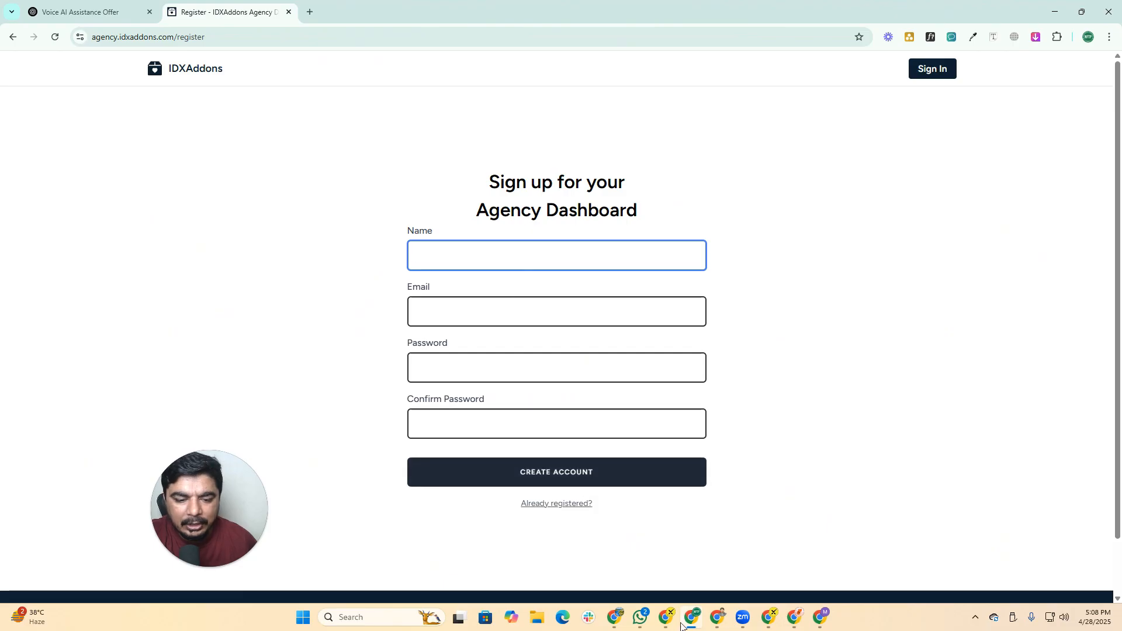
# Start the HighLevel connection from the IDXAddons HighLevel integration page, log in to HighLevel, and return to the marketplace install confirmation
pyautogui.click(670, 623)
pyautogui.click(355, 15)
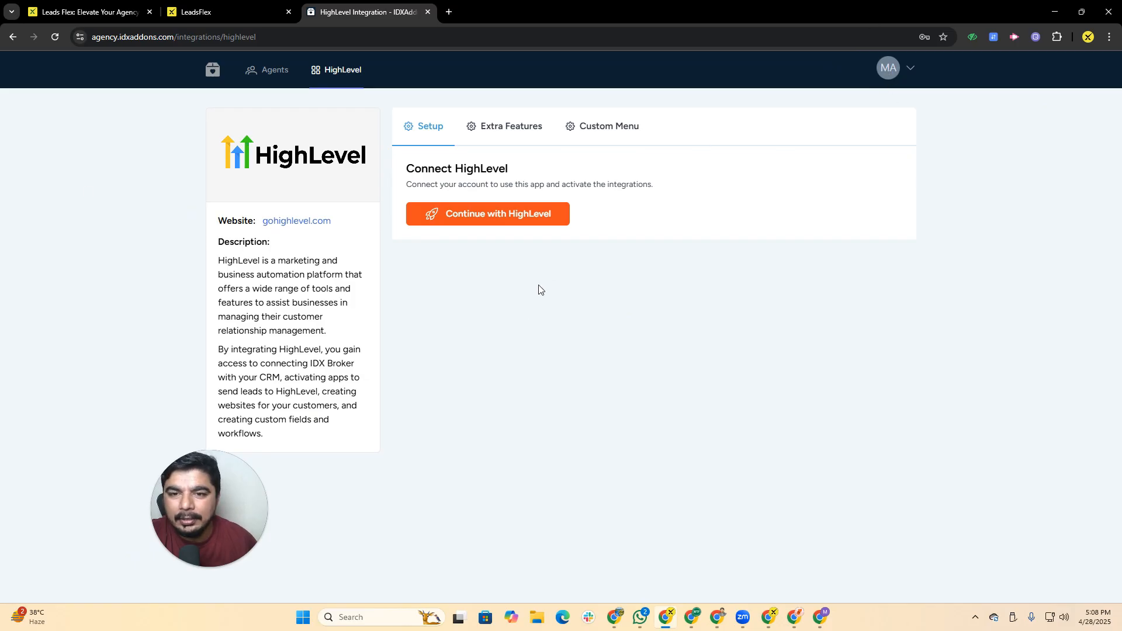
pyautogui.click(504, 217)
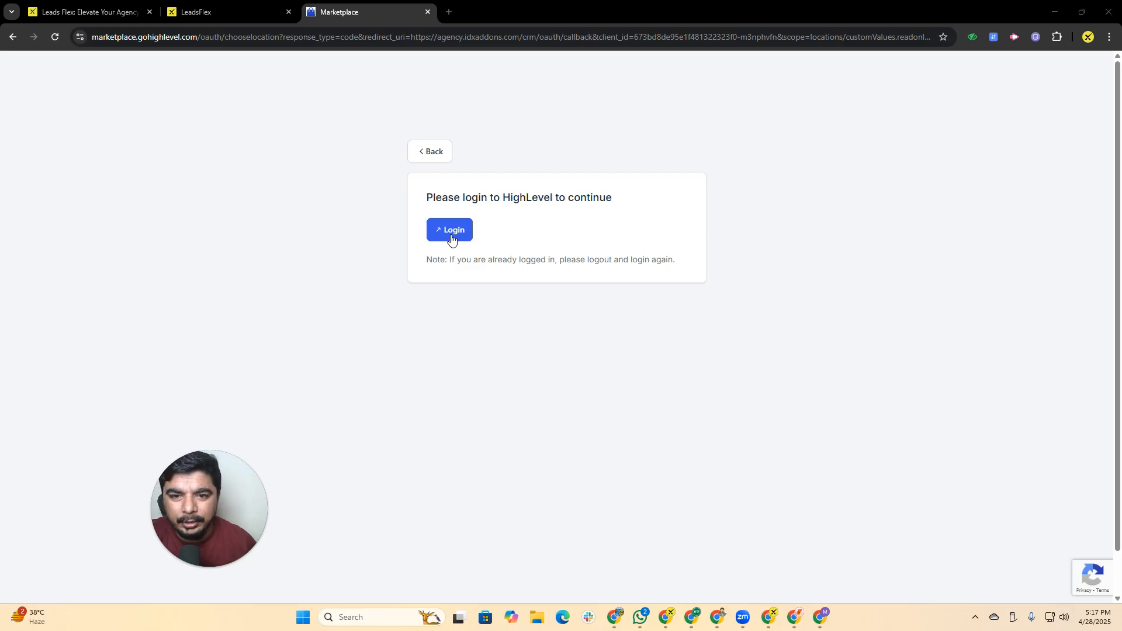
pyautogui.click(450, 232)
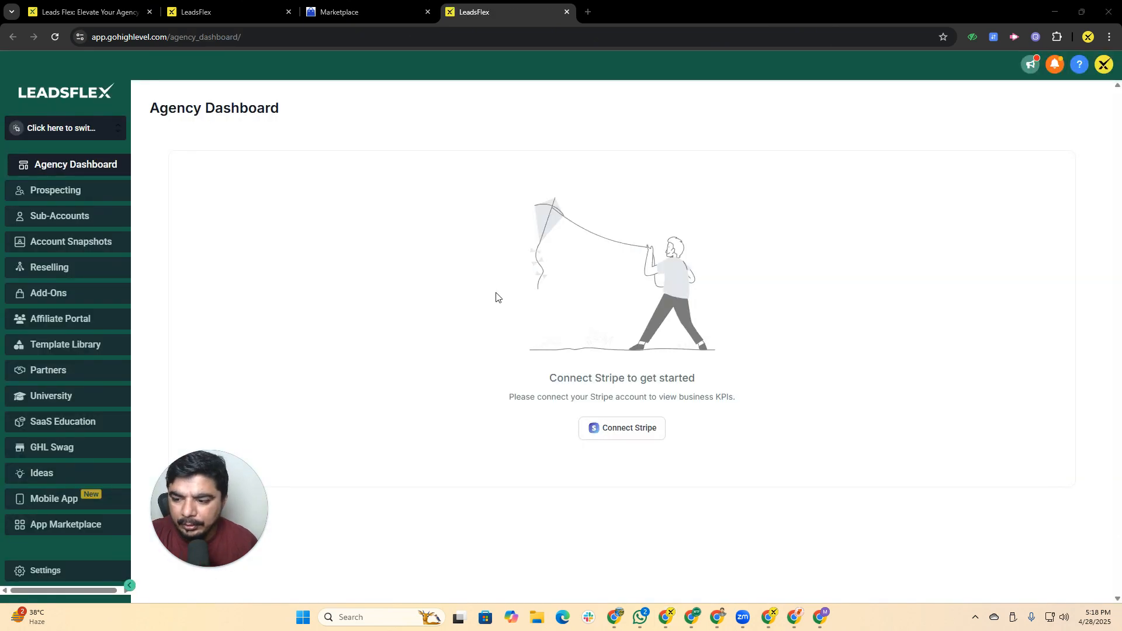
pyautogui.click(365, 4)
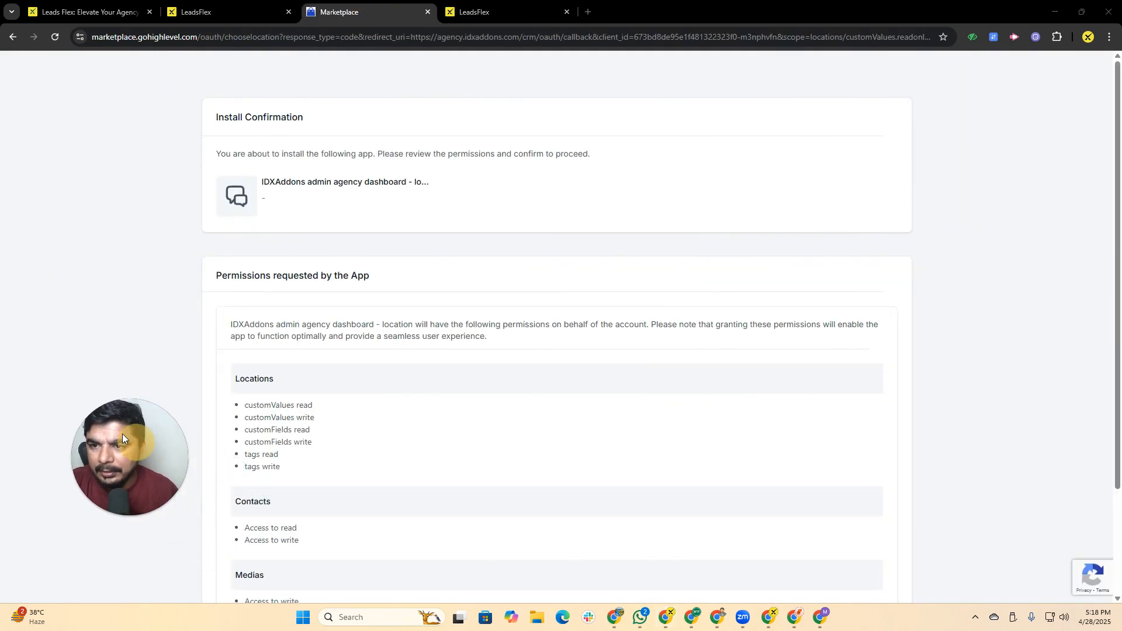
# Accept the permissions requested by the IDXAddons app and connect it to the LeadsFlex Test sub-account
pyautogui.scroll(-3, 465, 307)
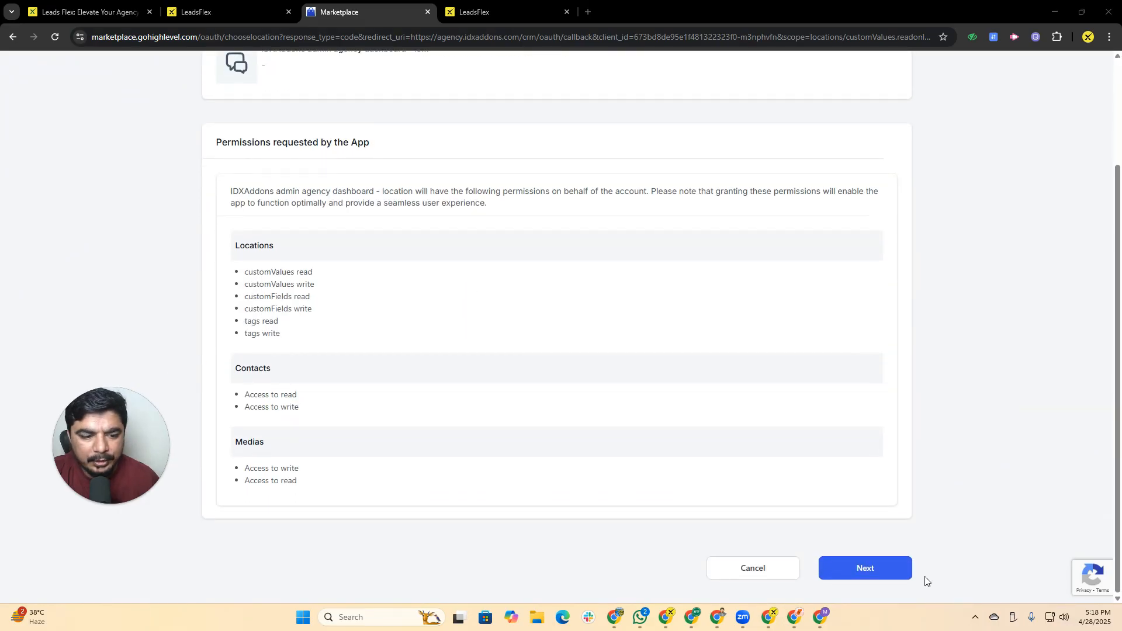
pyautogui.click(878, 566)
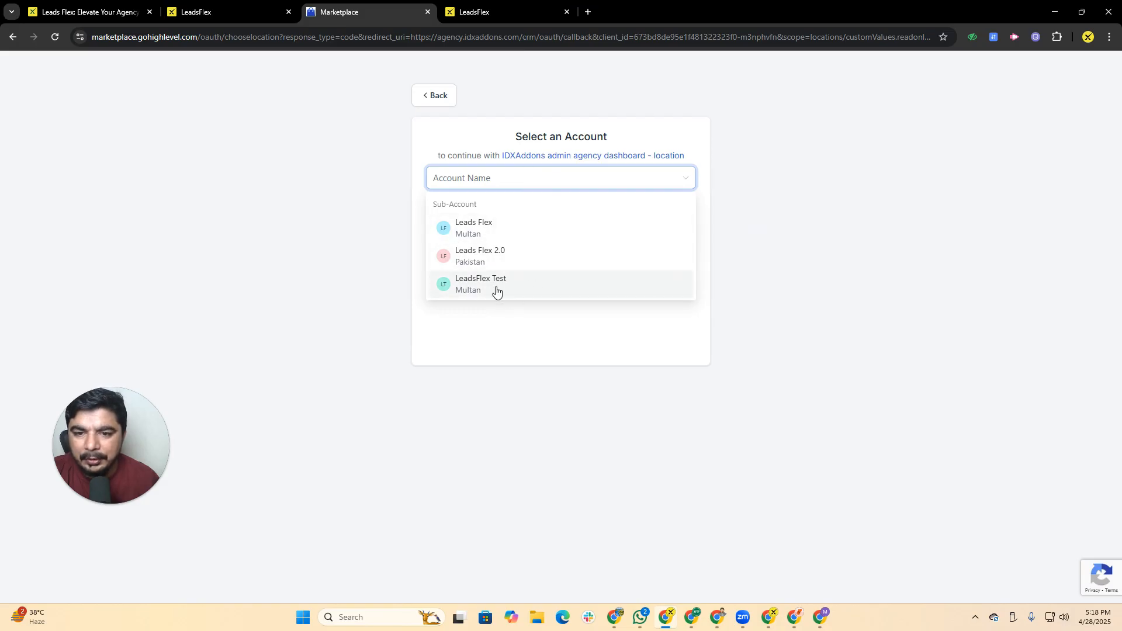
pyautogui.click(521, 293)
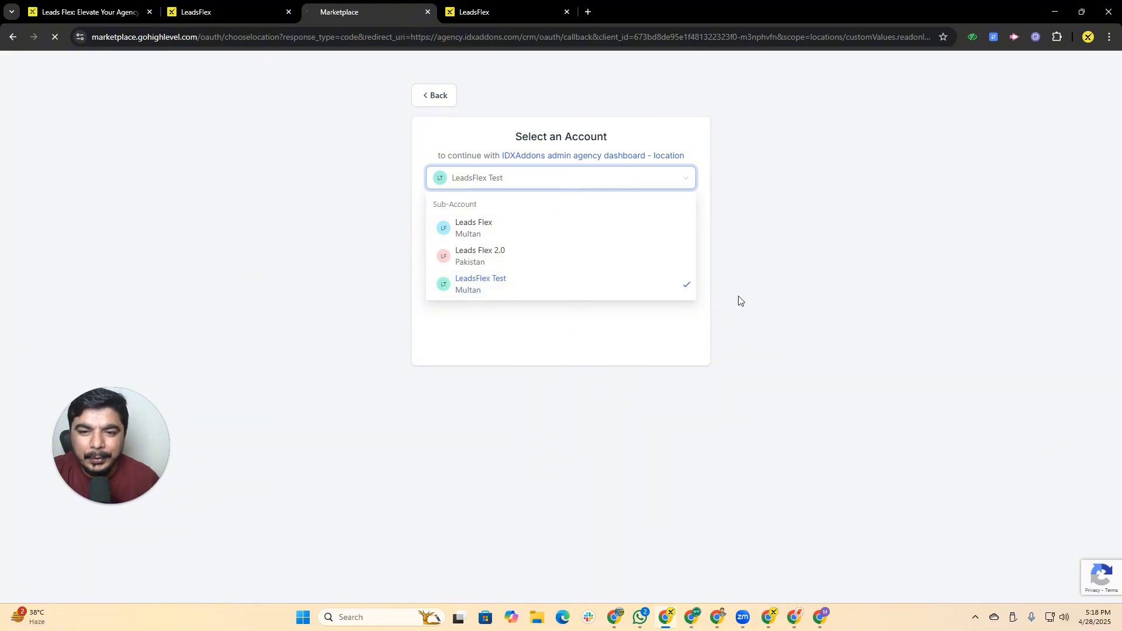
pyautogui.click(543, 288)
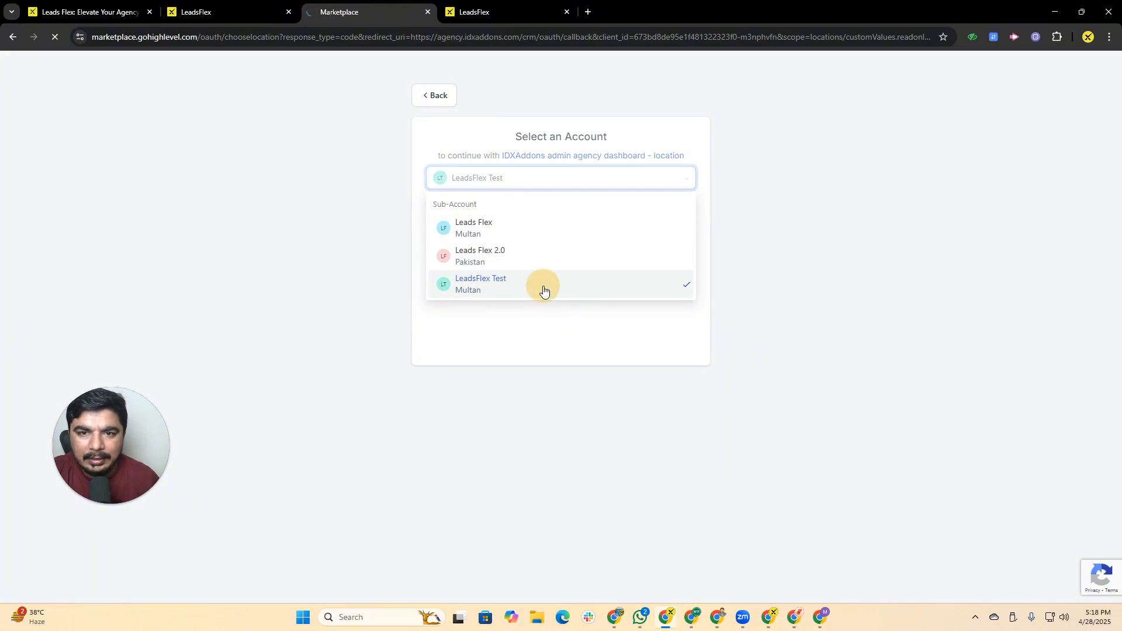
pyautogui.click(576, 337)
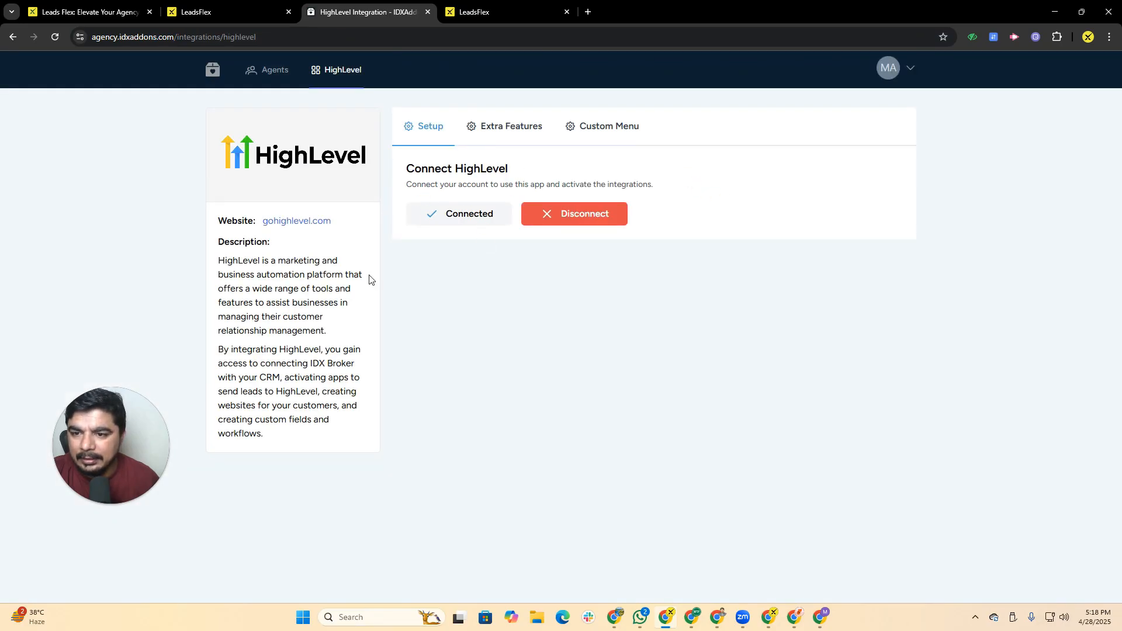
# Open the integration's extra features, look at the custom sub-account list option, and set the sub-accounts back to All sub-accounts
pyautogui.click(506, 128)
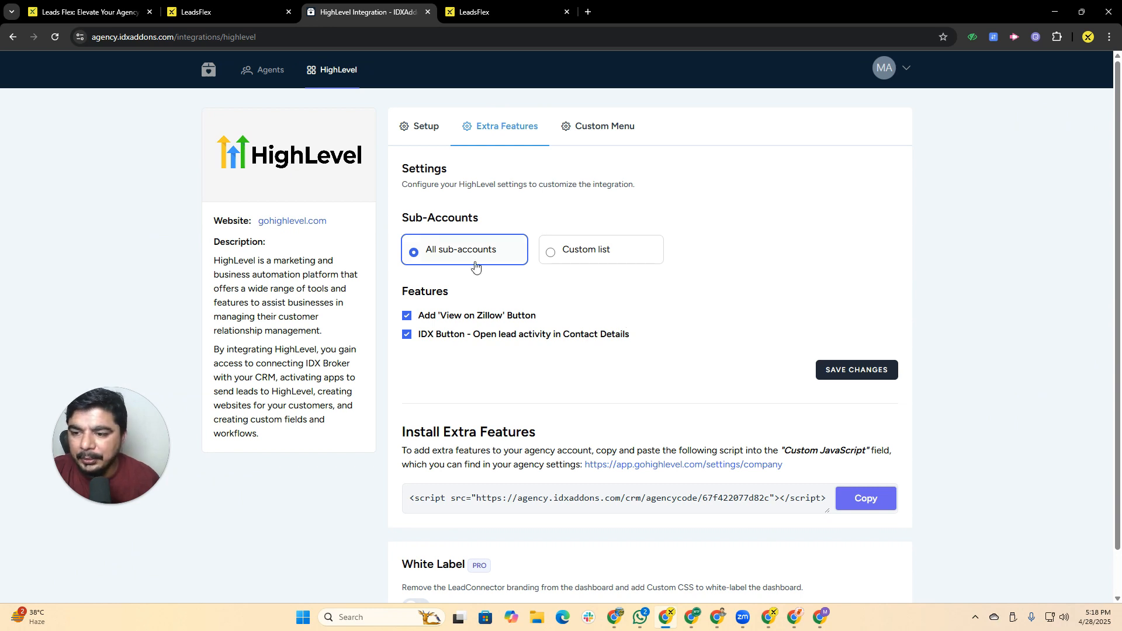
pyautogui.click(588, 260)
pyautogui.click(532, 297)
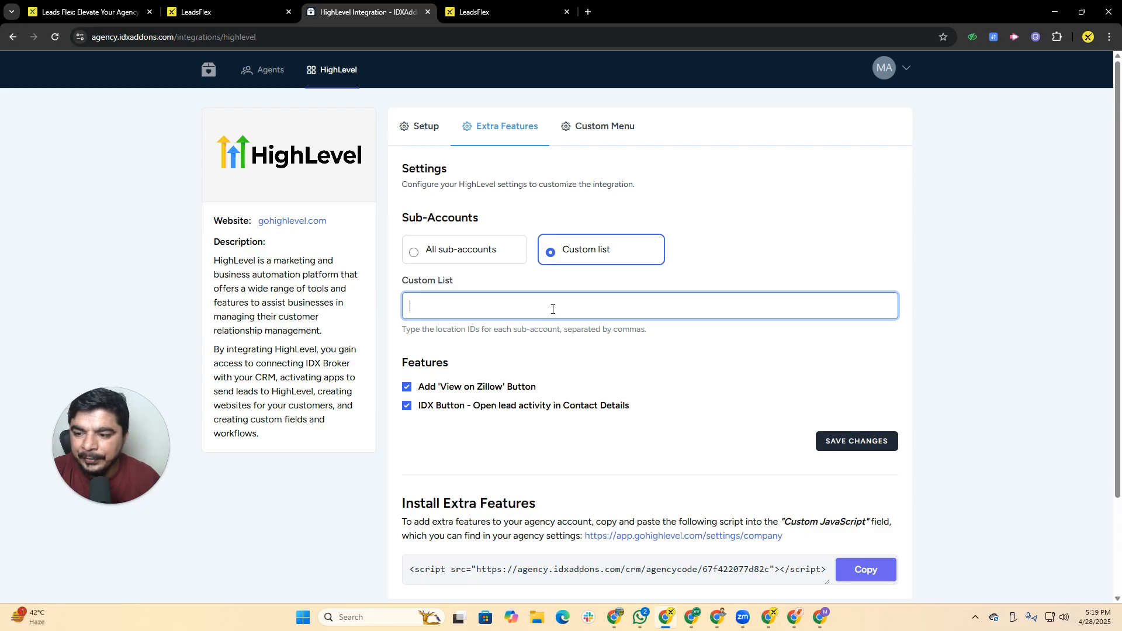
pyautogui.click(476, 258)
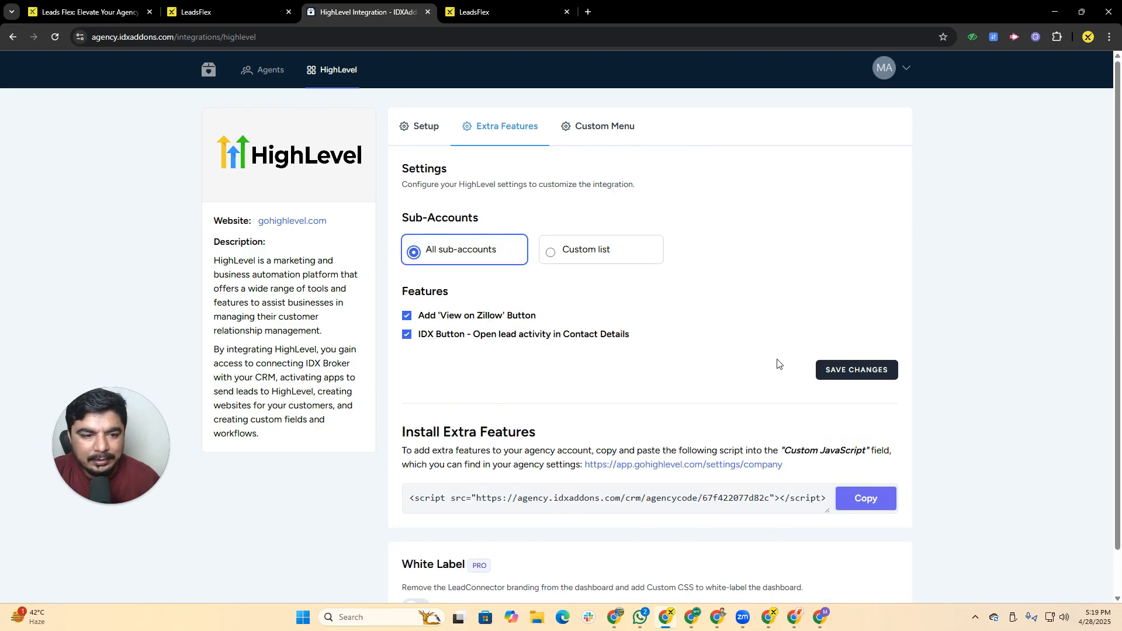
# Copy the extra features install script and go to the Custom JS section in LeadsFlex's whitelabel company settings
pyautogui.scroll(-1, 1097, 301)
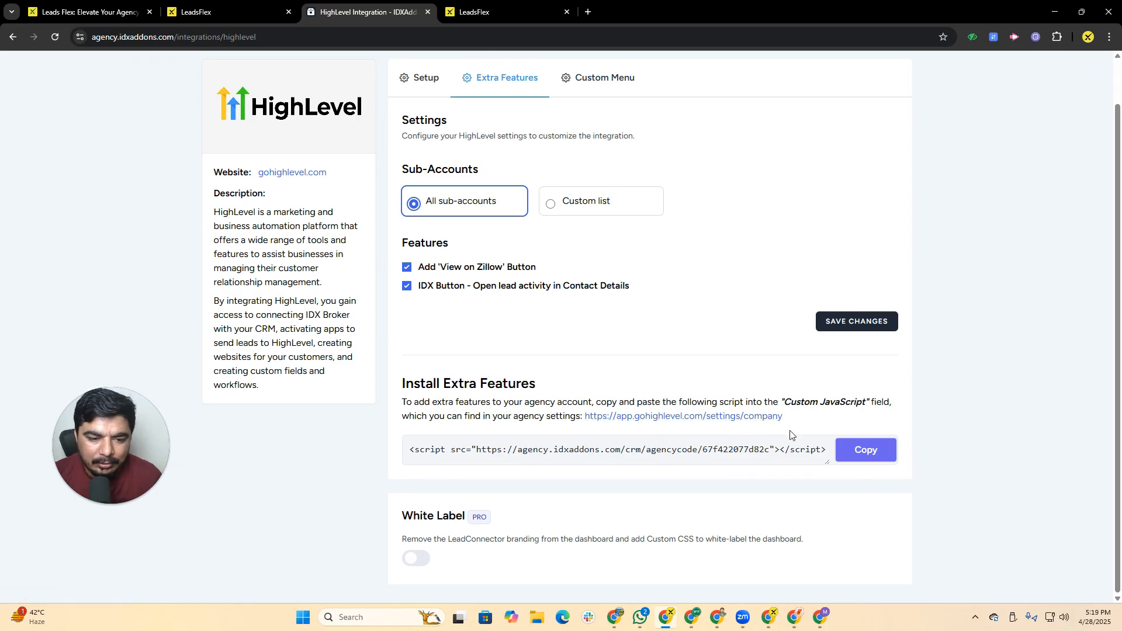
pyautogui.click(863, 451)
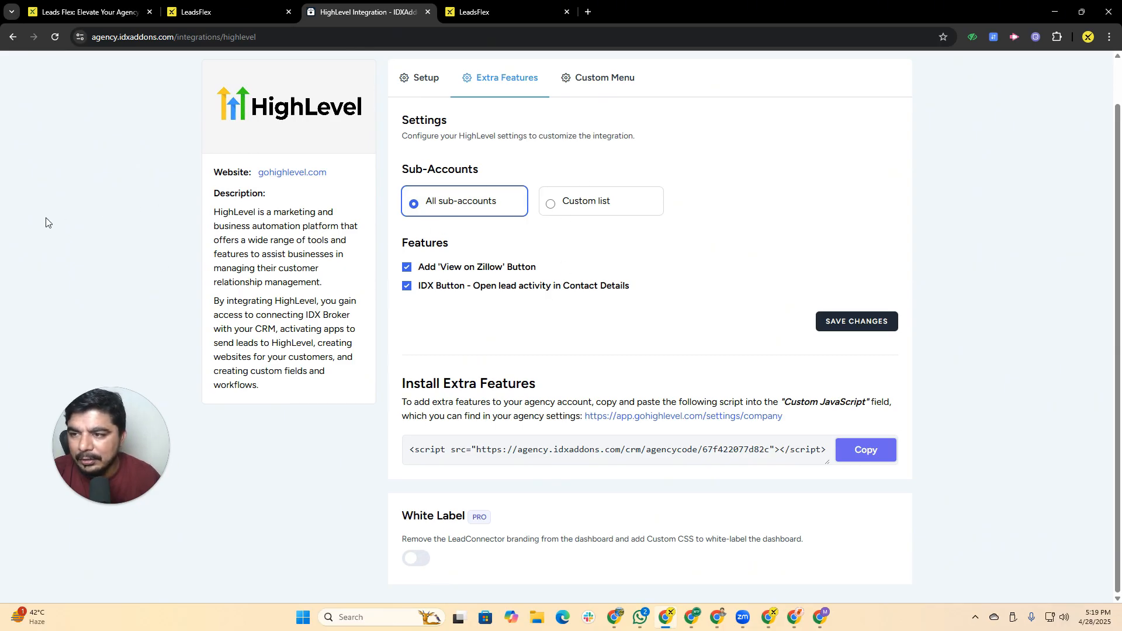
pyautogui.click(201, 8)
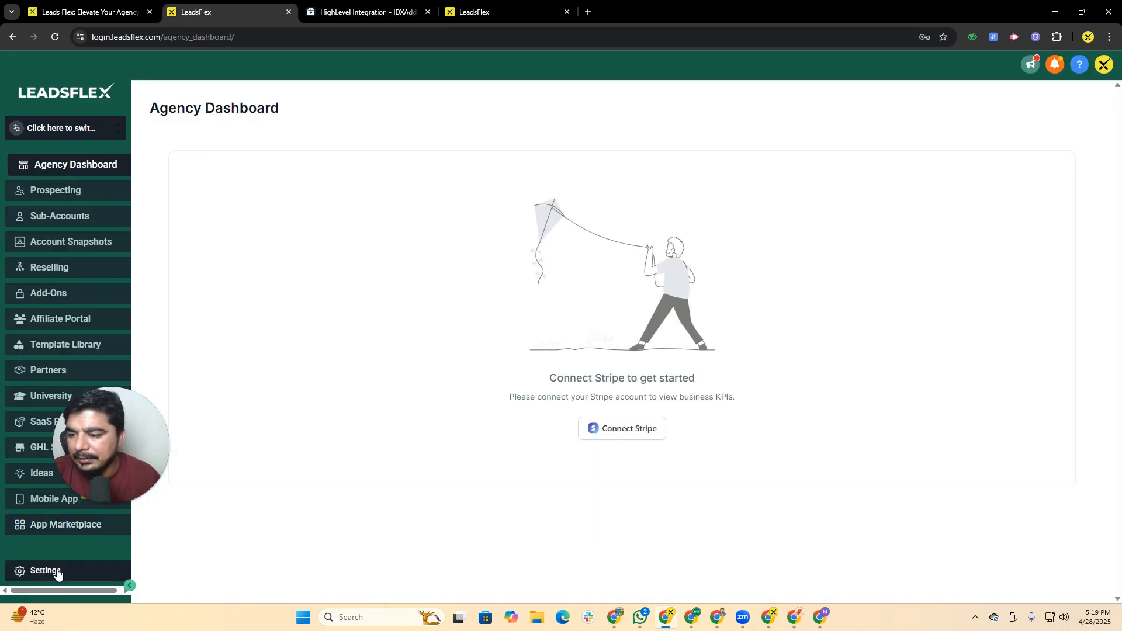
pyautogui.click(81, 533)
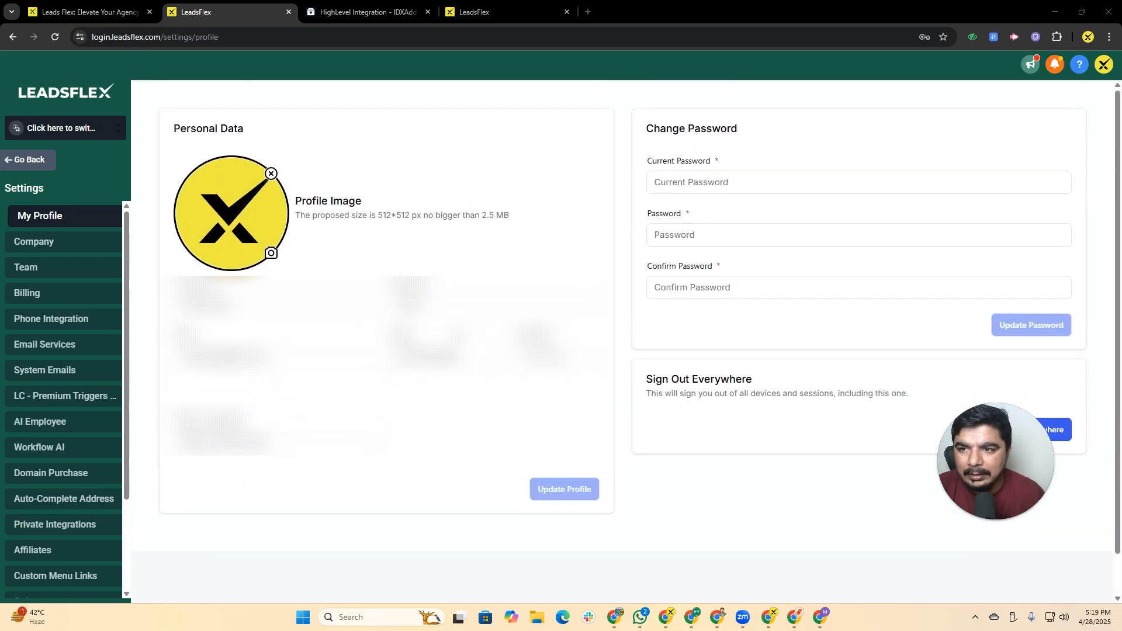
pyautogui.click(70, 245)
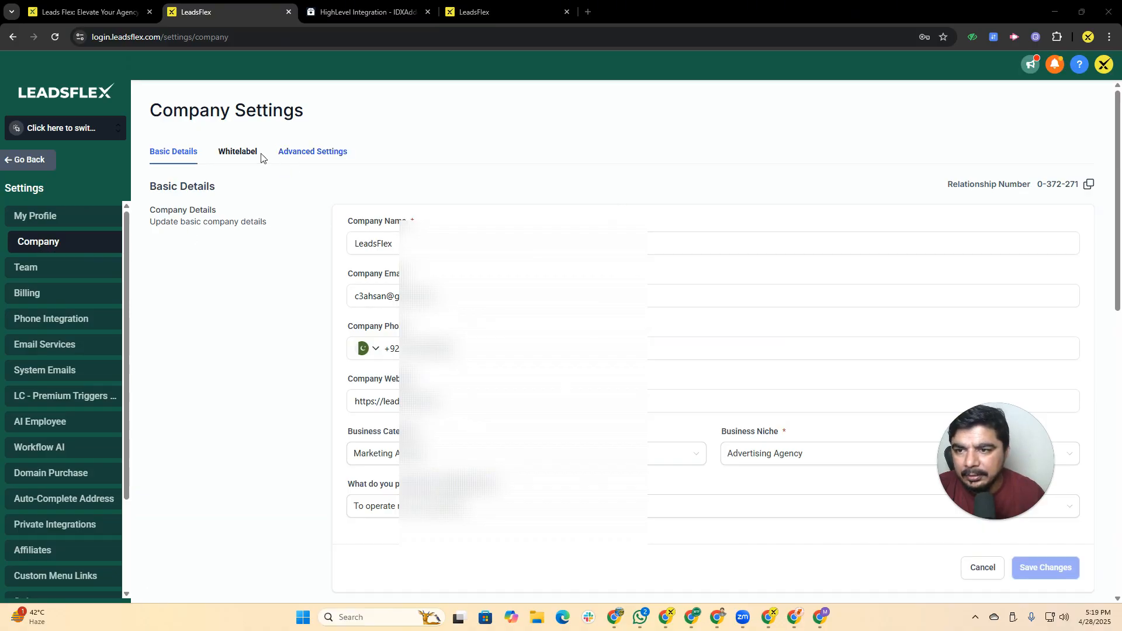
pyautogui.click(238, 152)
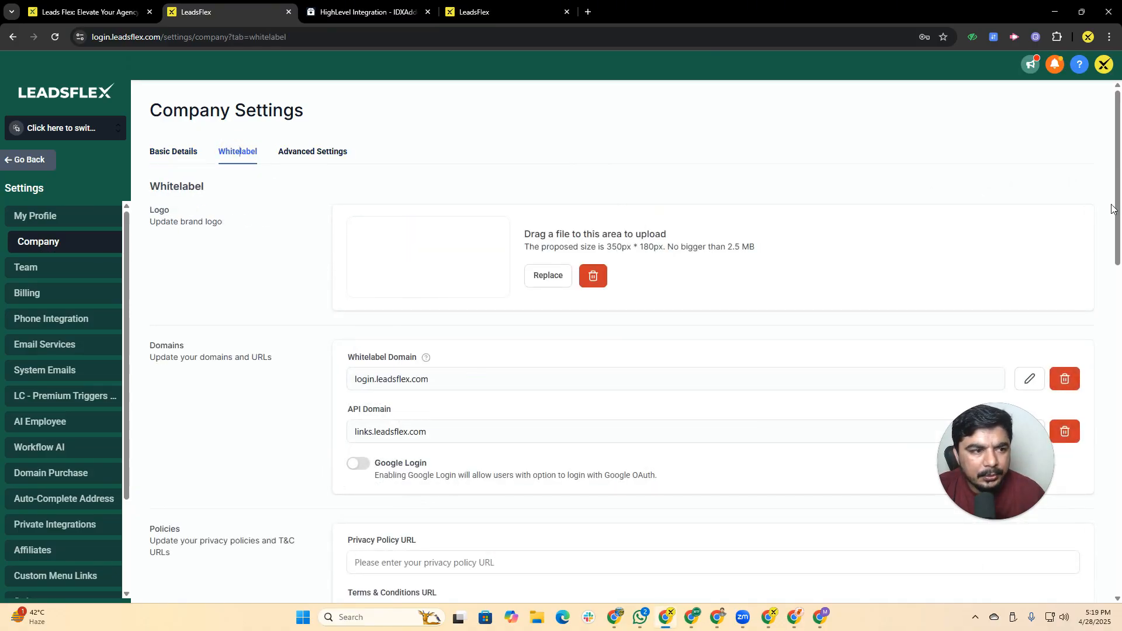
pyautogui.moveTo(1117, 209); pyautogui.dragTo(1119, 346)
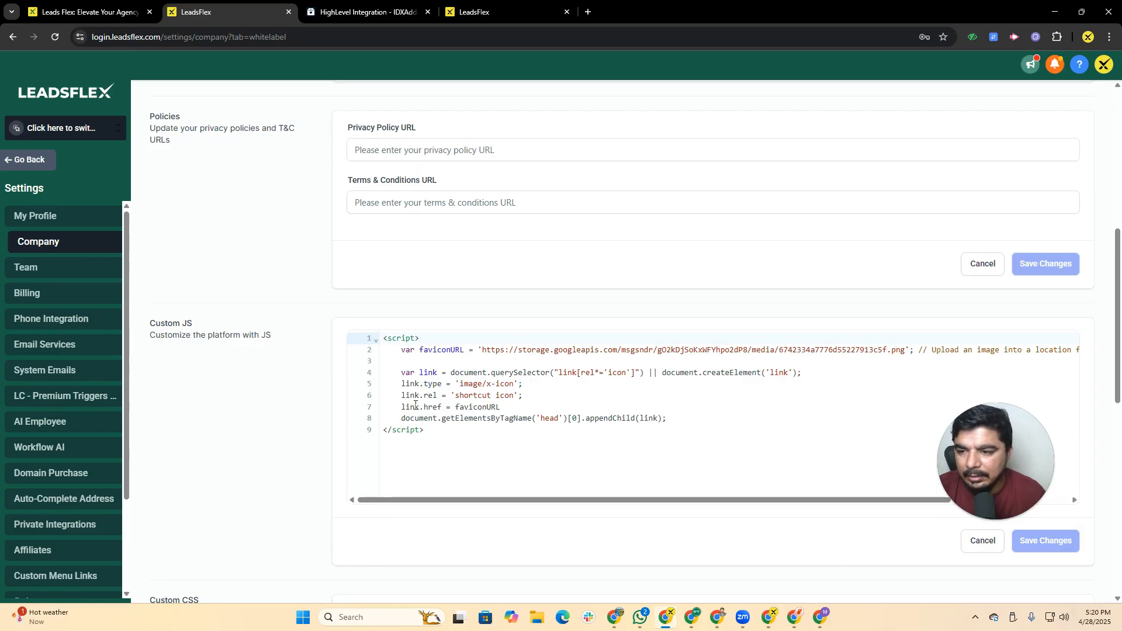
# Paste the copied IDXAddons script on a new line below the existing Custom JS code and save, agreeing to the third-party script
pyautogui.click(427, 437)
pyautogui.press('Return')
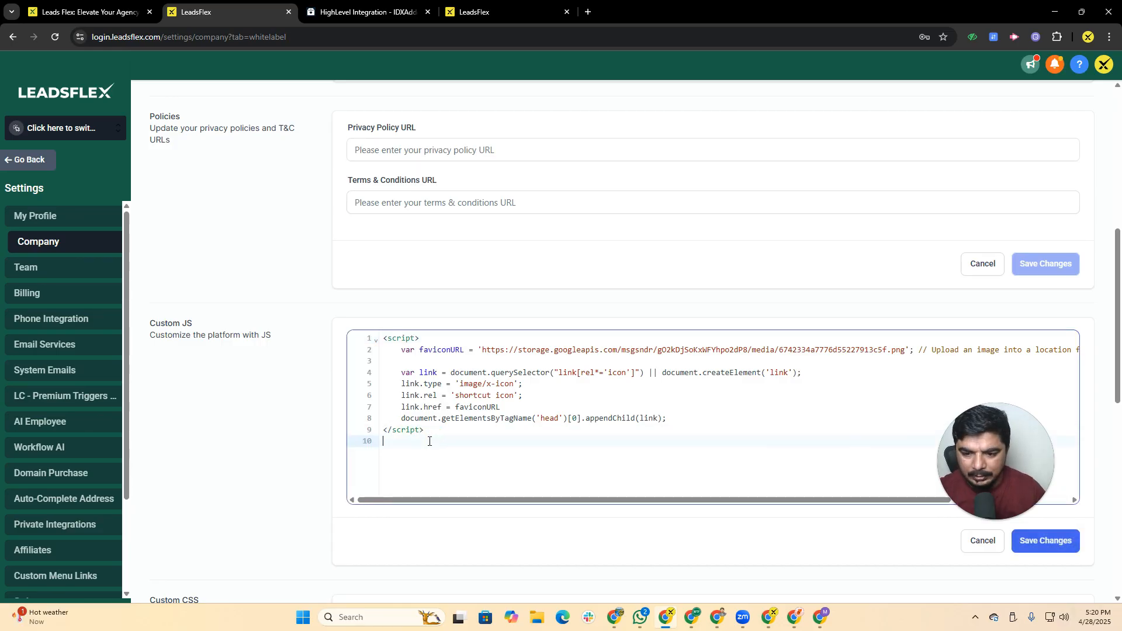
pyautogui.hotkey('ctrl', 'v')
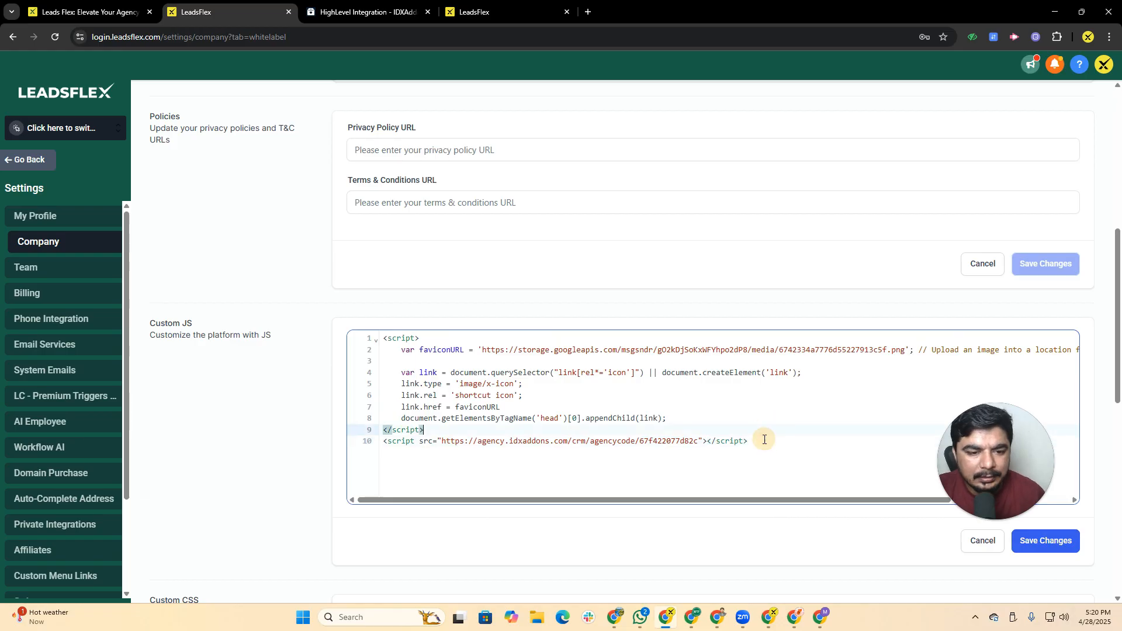
pyautogui.moveTo(750, 441); pyautogui.dragTo(357, 444)
pyautogui.click(514, 13)
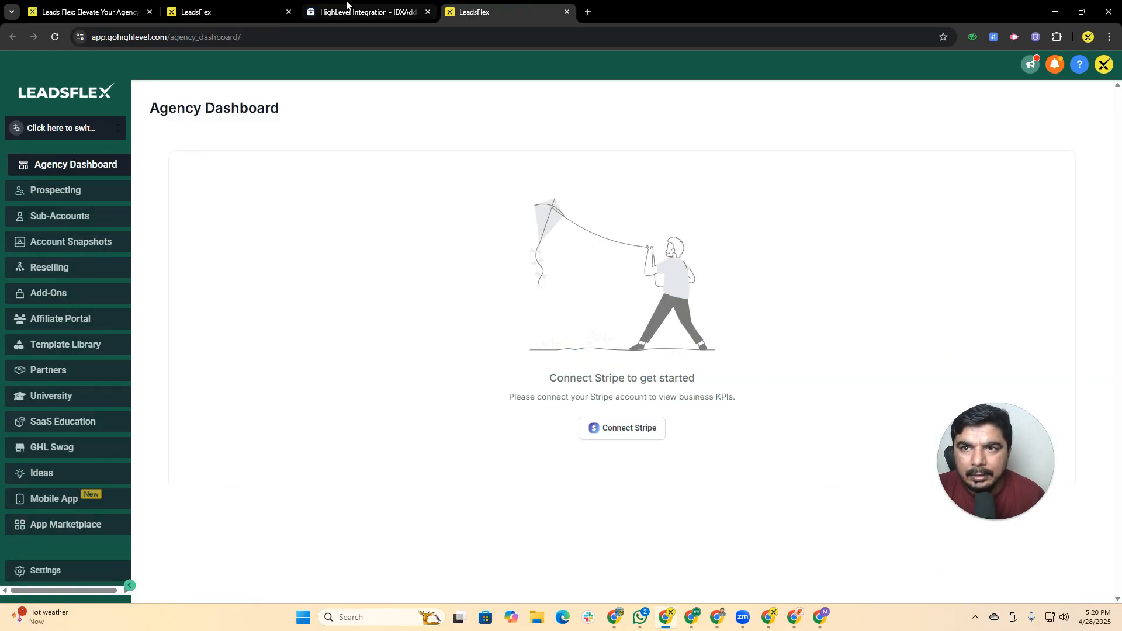
pyautogui.click(348, 7)
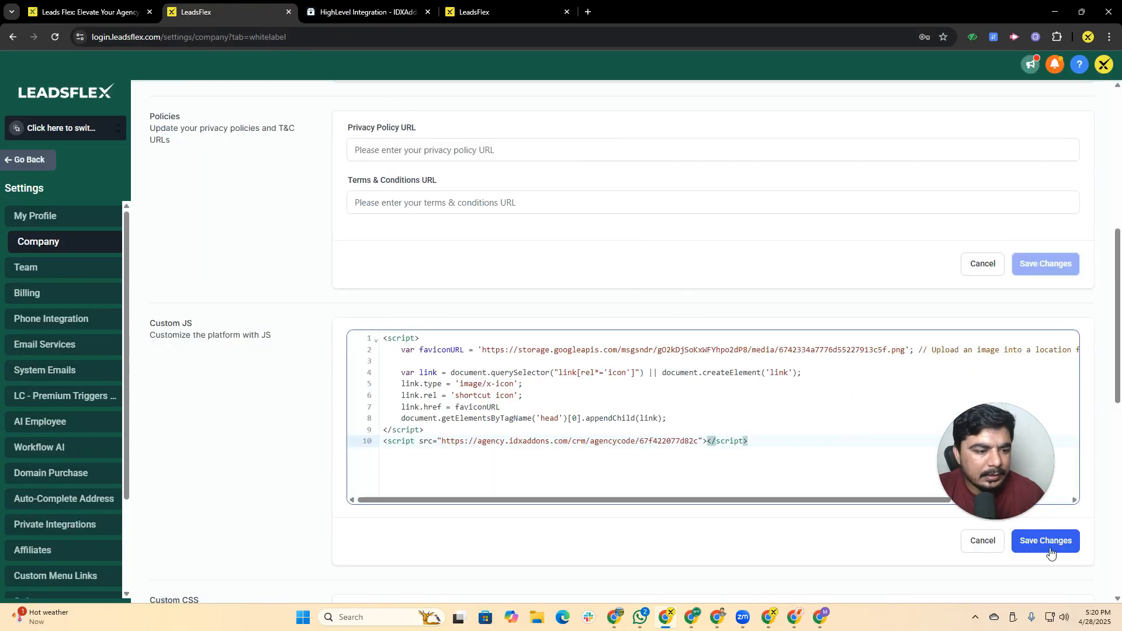
pyautogui.click(1044, 543)
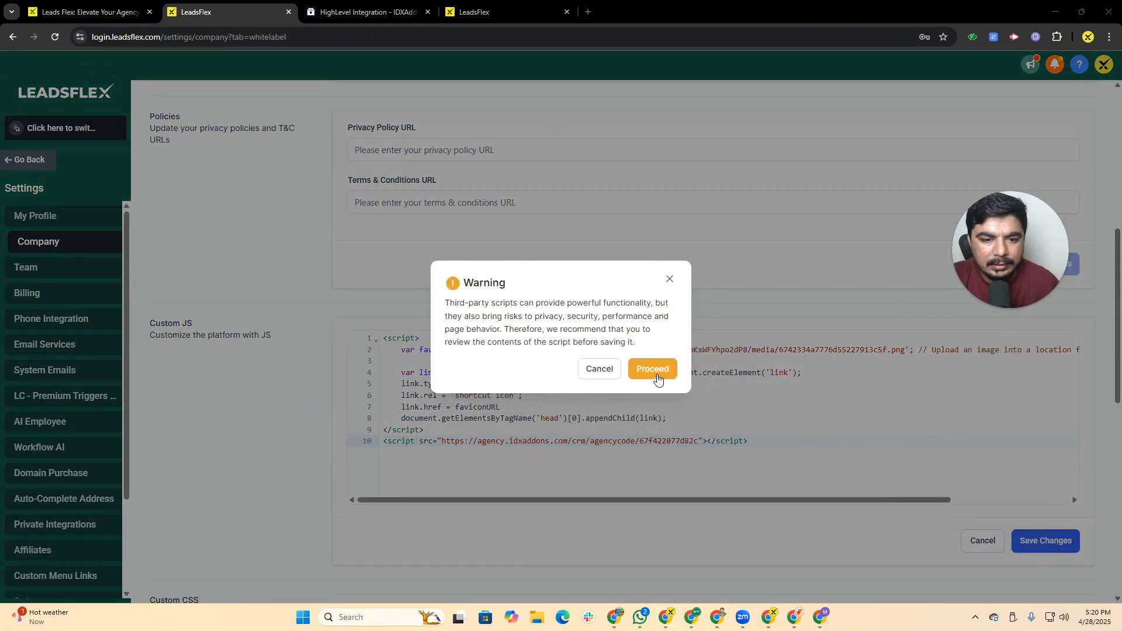
pyautogui.click(652, 368)
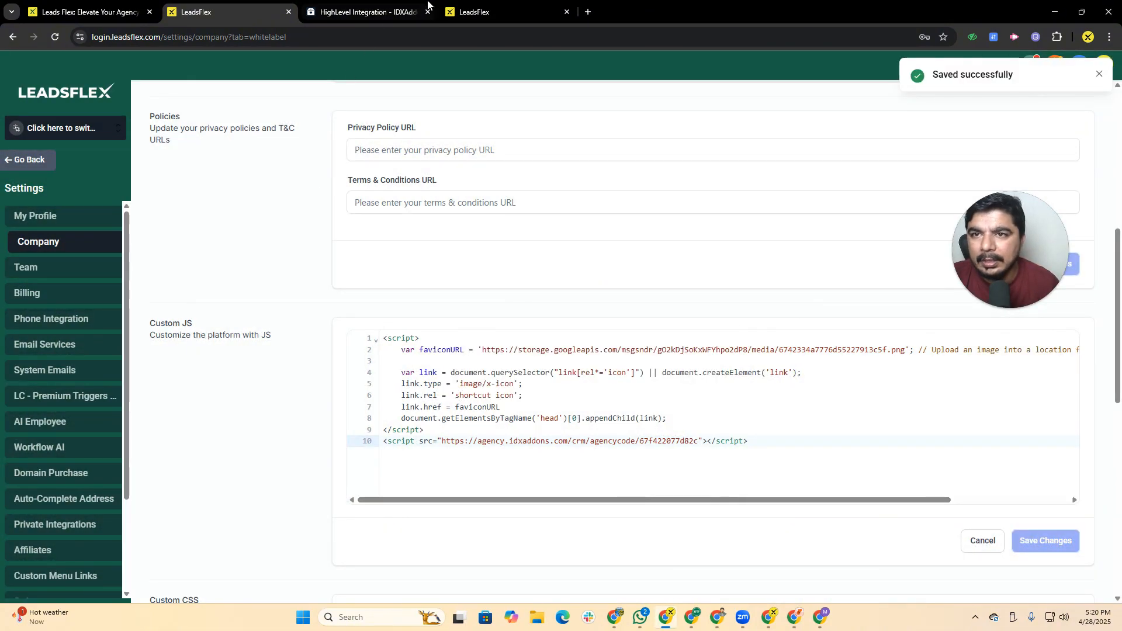
# Return to the IDXAddons HighLevel integration and copy the agency dashboard link from its custom menu instructions
pyautogui.click(405, 7)
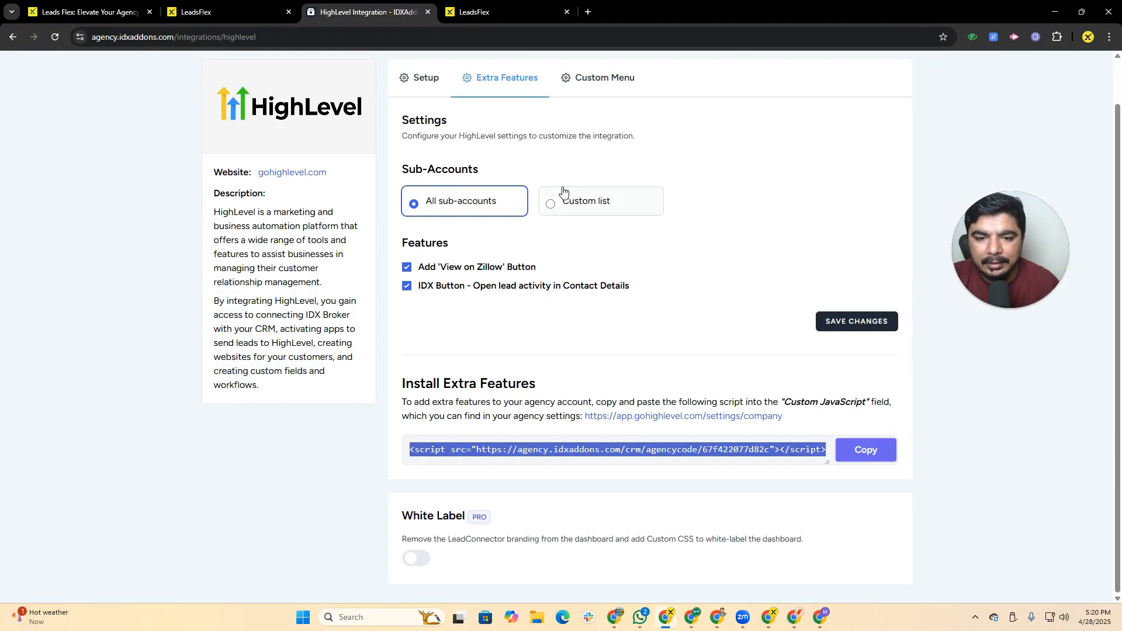
pyautogui.click(588, 76)
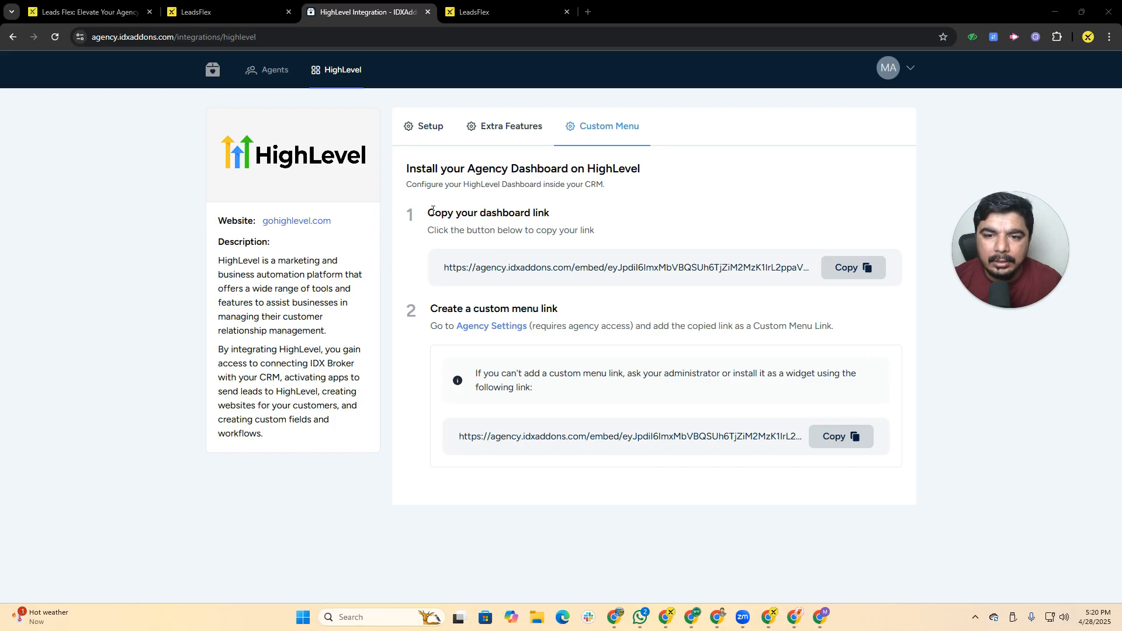
pyautogui.moveTo(432, 210); pyautogui.dragTo(611, 218)
pyautogui.click(845, 278)
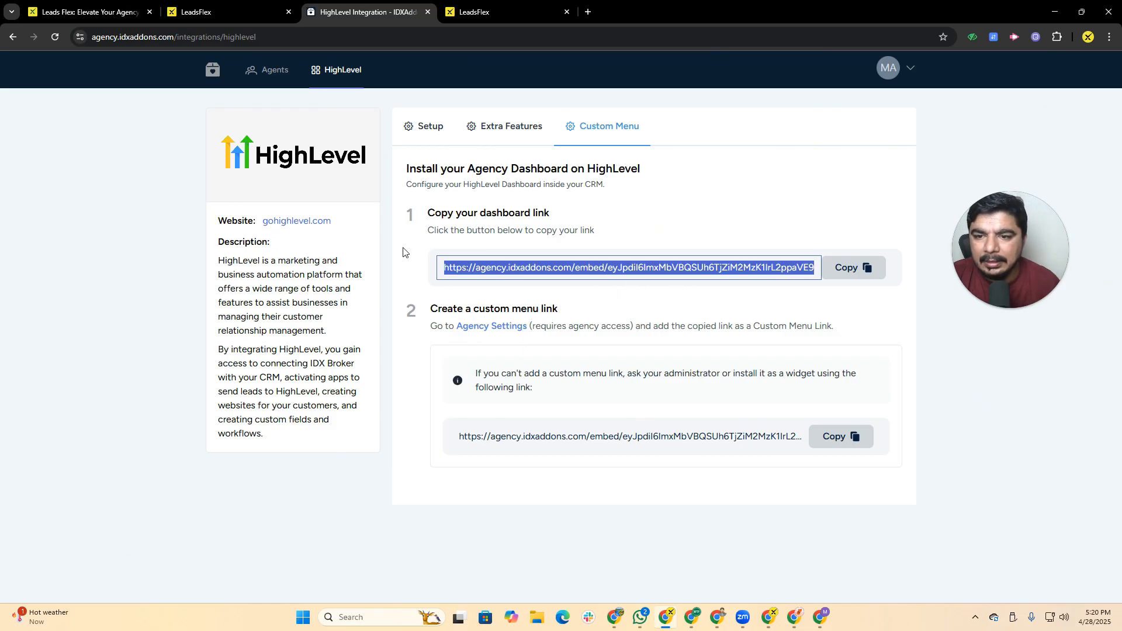
# Start a new custom menu link in the LeadsFlex agency settings and open its link icon selection
pyautogui.click(224, 7)
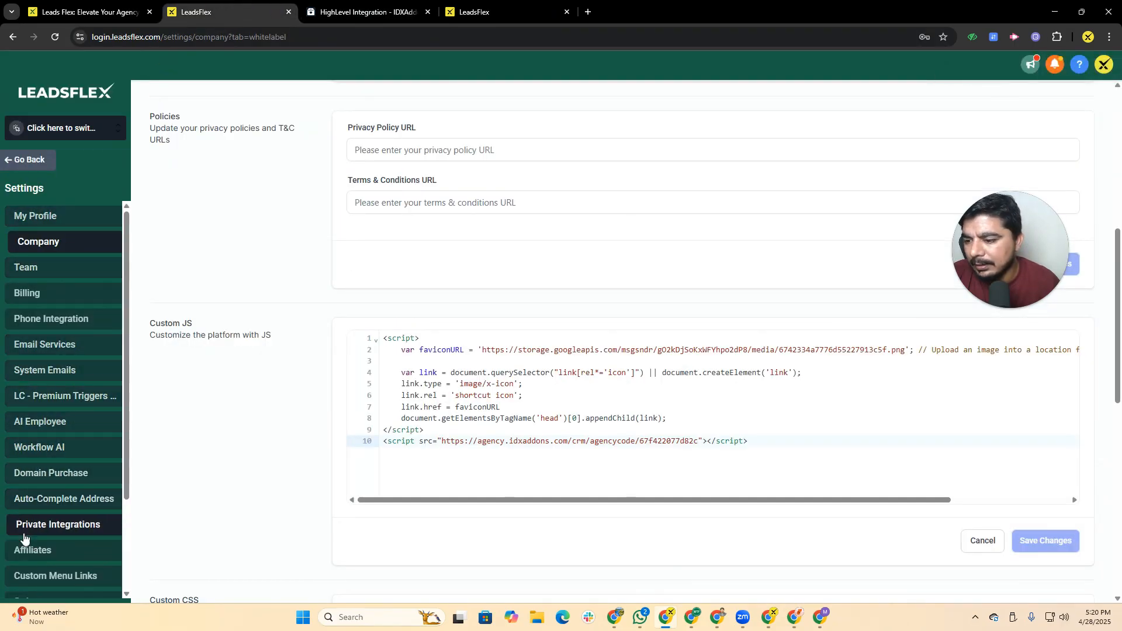
pyautogui.click(51, 575)
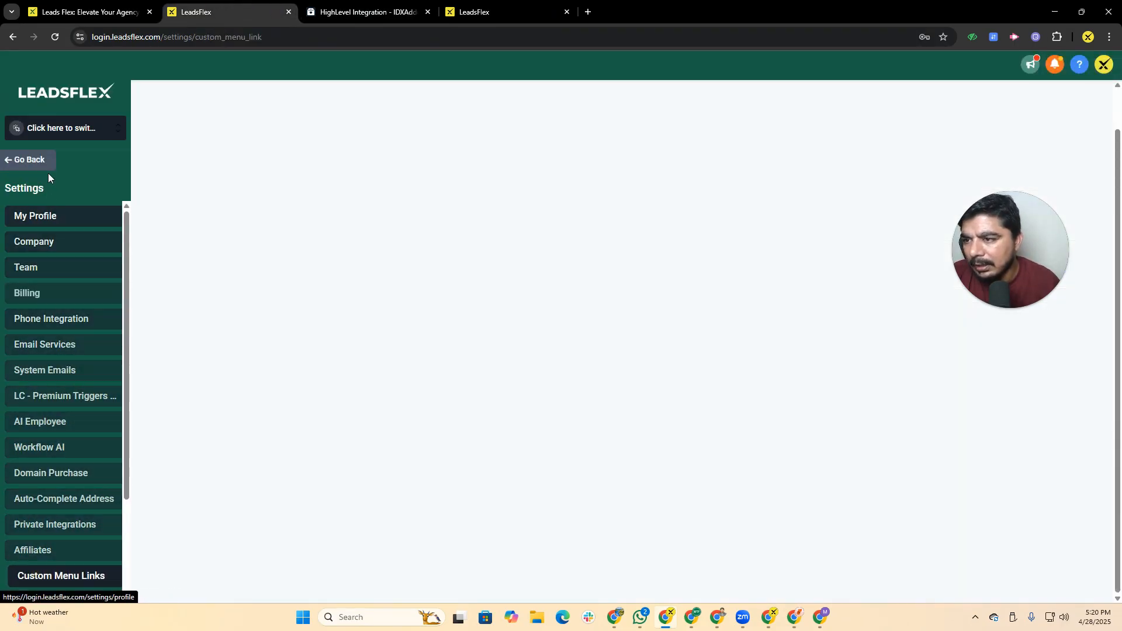
pyautogui.scroll(-2, 59, 423)
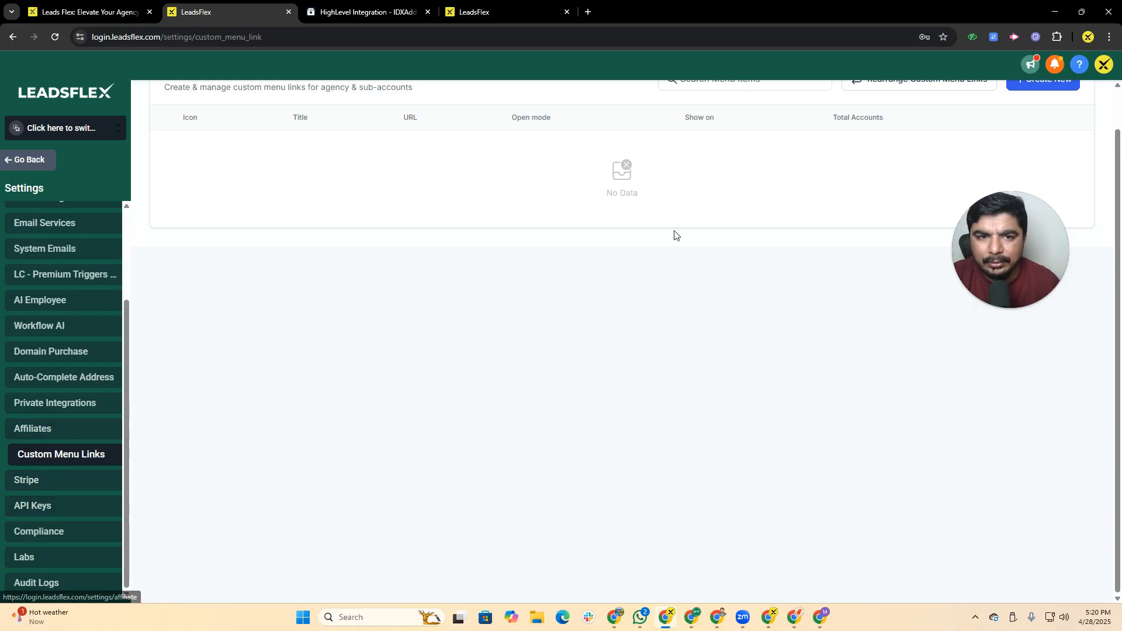
pyautogui.scroll(1, 991, 183)
pyautogui.click(1032, 129)
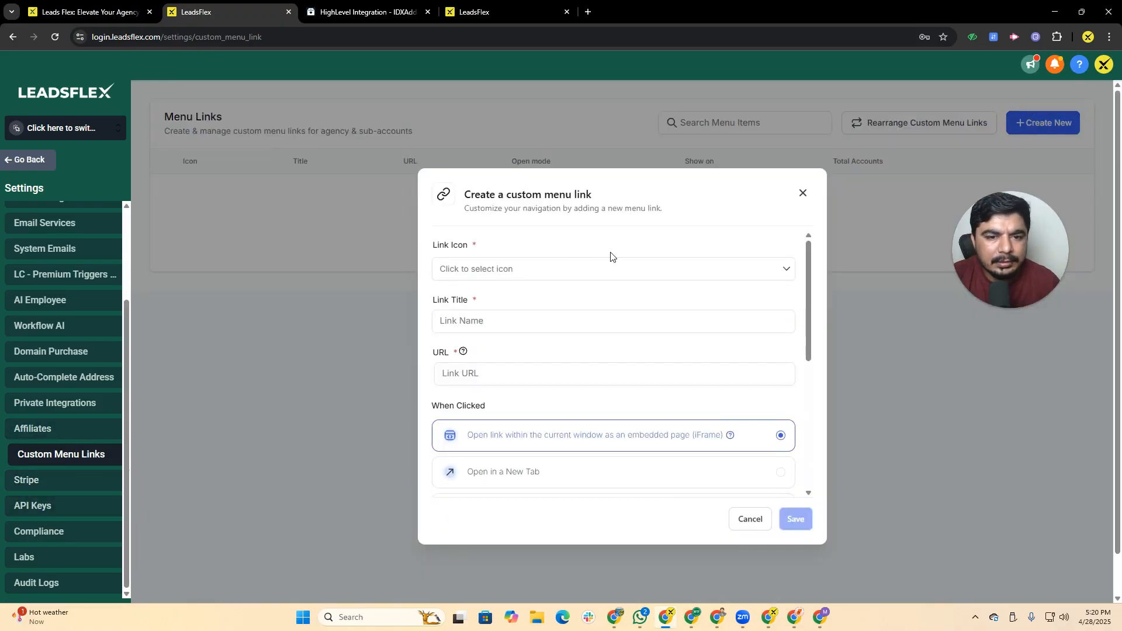
pyautogui.click(482, 266)
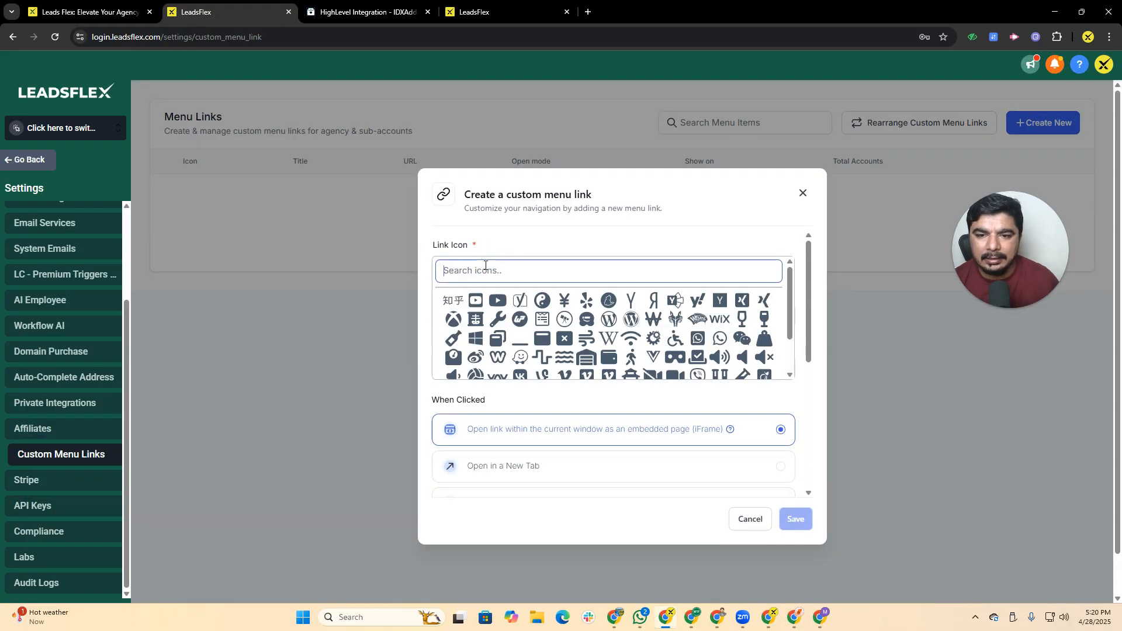
pyautogui.write('Idex')
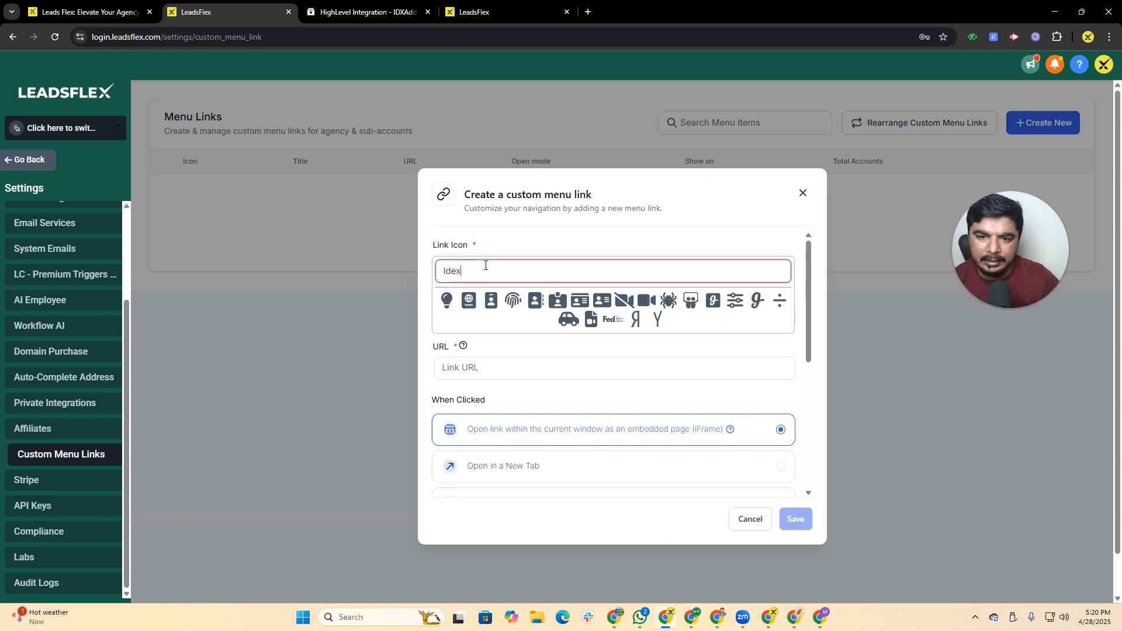
pyautogui.press('BackSpace')
pyautogui.press('BackSpace')
pyautogui.press('BackSpace')
pyautogui.press('BackSpace')
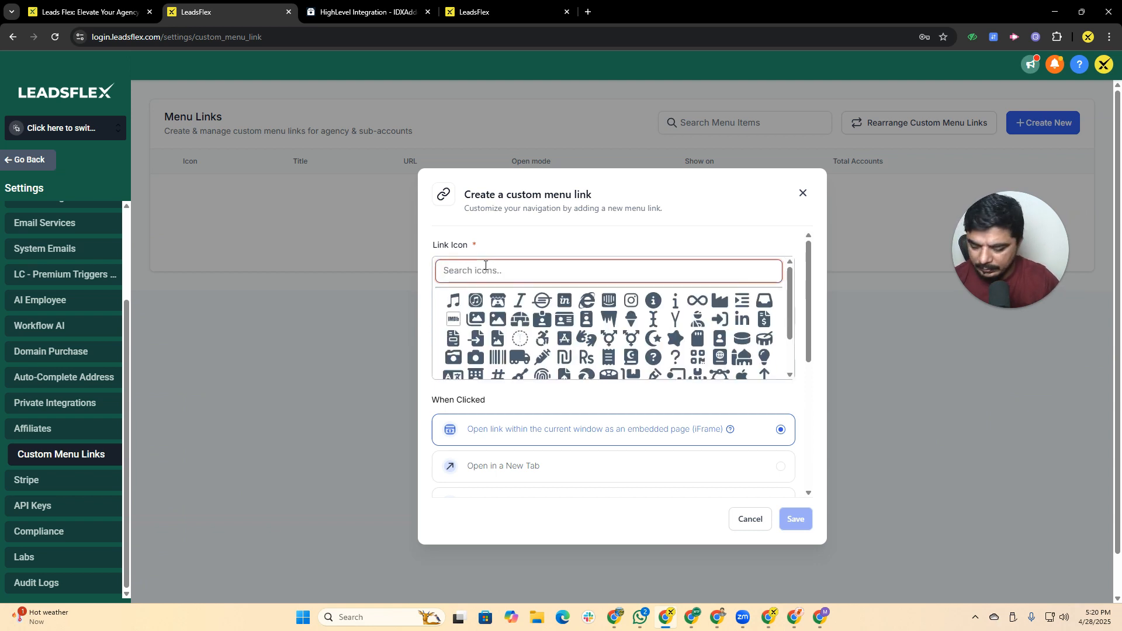
# Give the custom menu link the hand-holding-usd icon and the title IDX Leads, and paste the copied dashboard link as its URL
pyautogui.write('$')
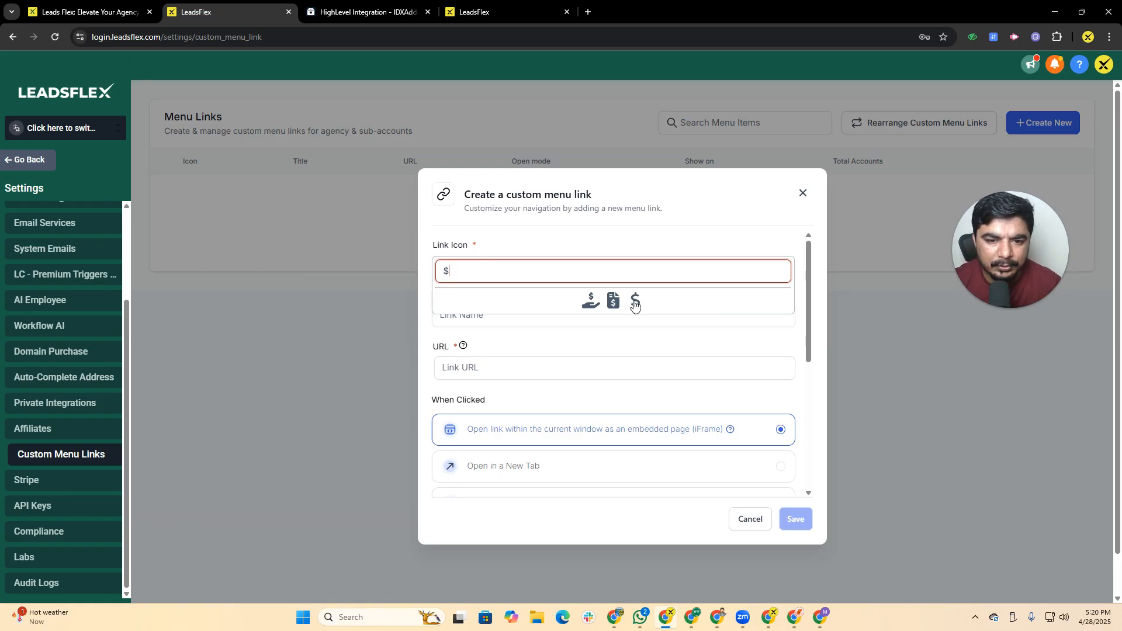
pyautogui.click(590, 301)
pyautogui.click(484, 316)
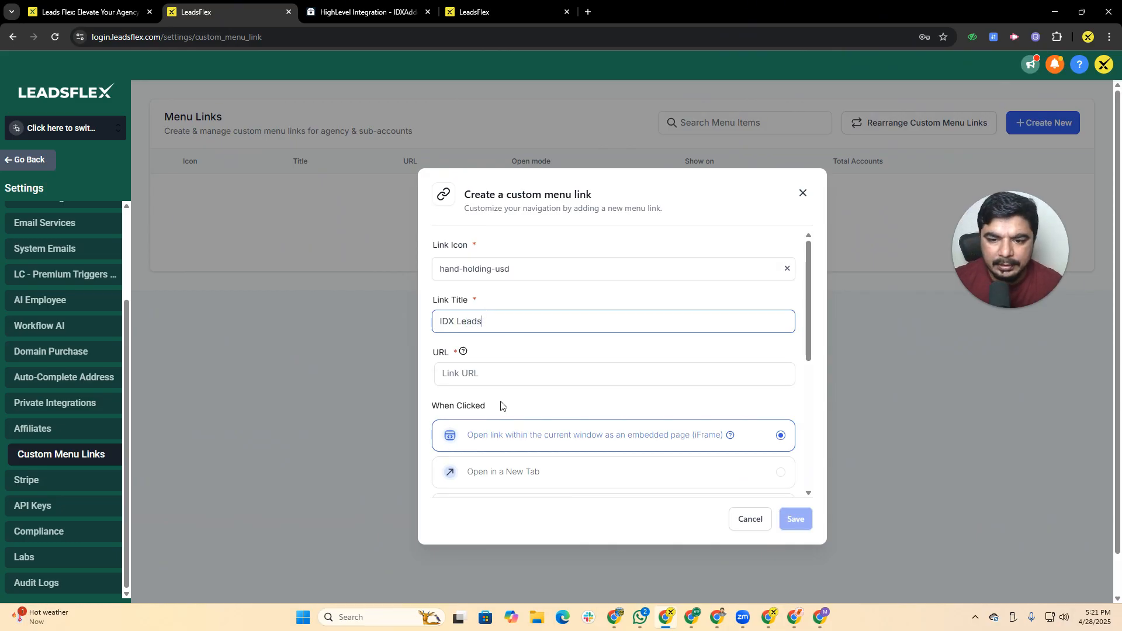
pyautogui.write('IDX Leads')
pyautogui.click(490, 374)
pyautogui.hotkey('ctrl', 'v')
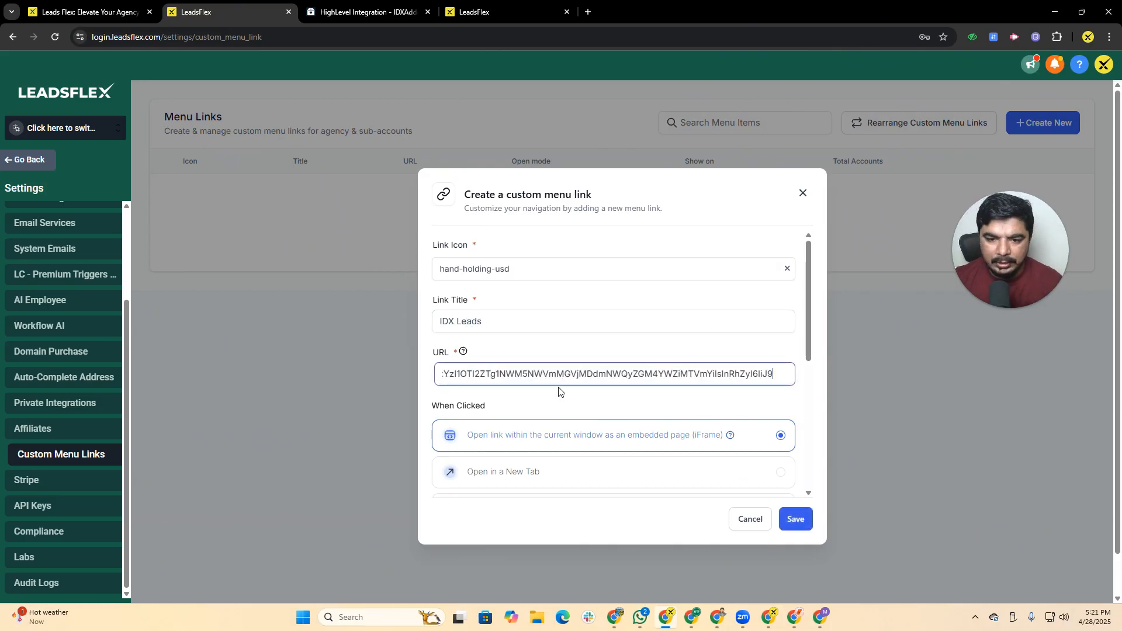
# Review the new link's remaining options and check the dashboard link source on the IDXAddons custom menu page before returning to the form
pyautogui.scroll(-5, 601, 305)
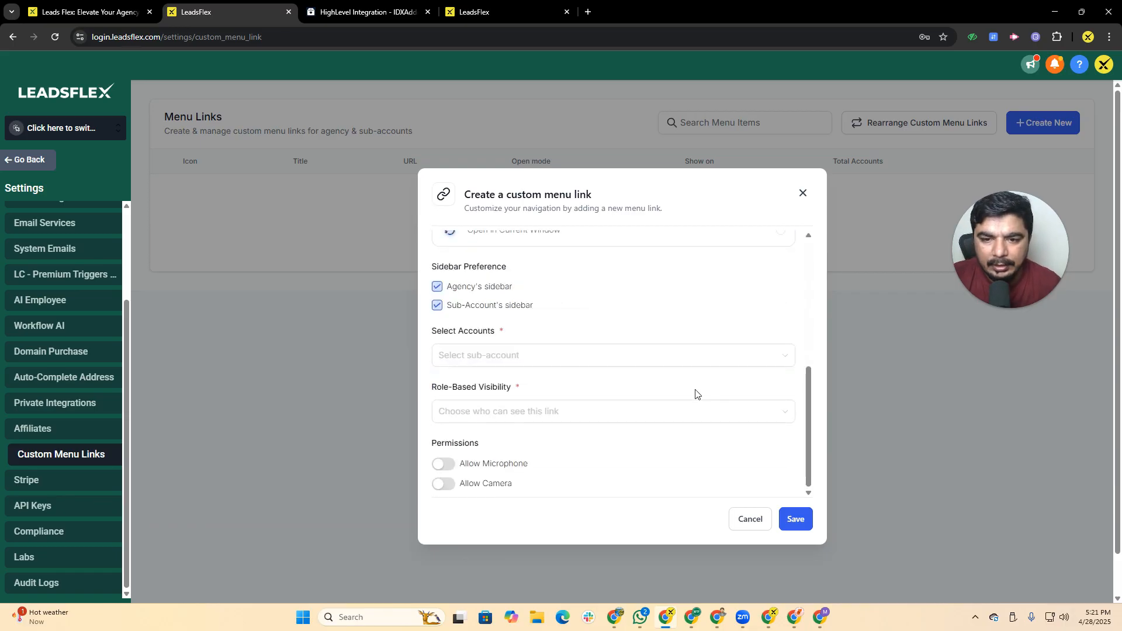
pyautogui.moveTo(808, 404); pyautogui.dragTo(818, 301)
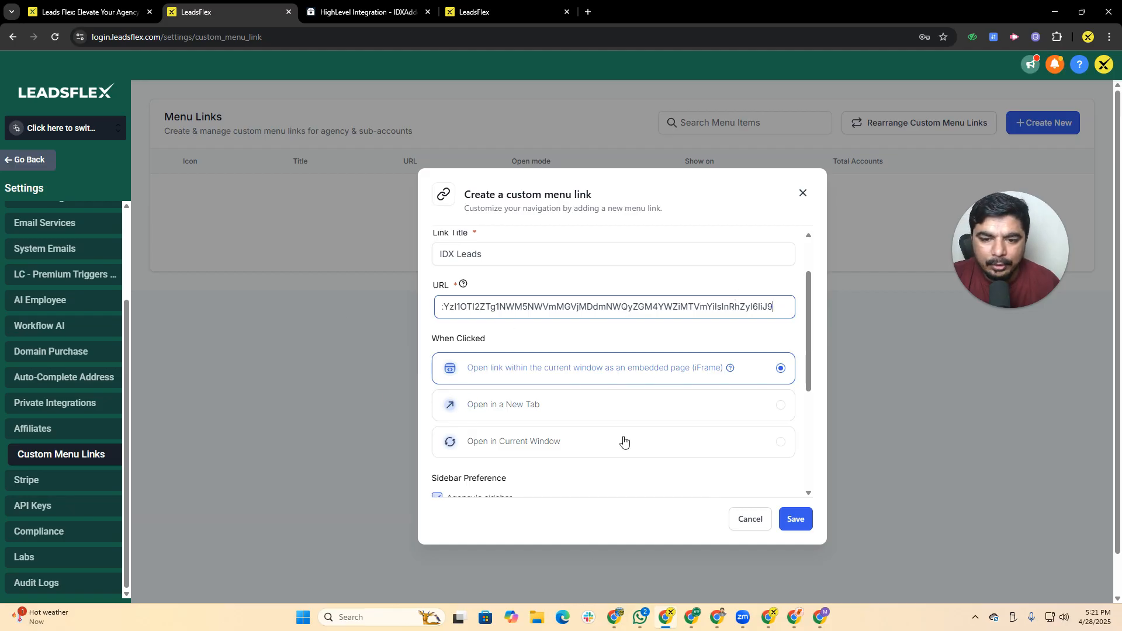
pyautogui.click(396, 7)
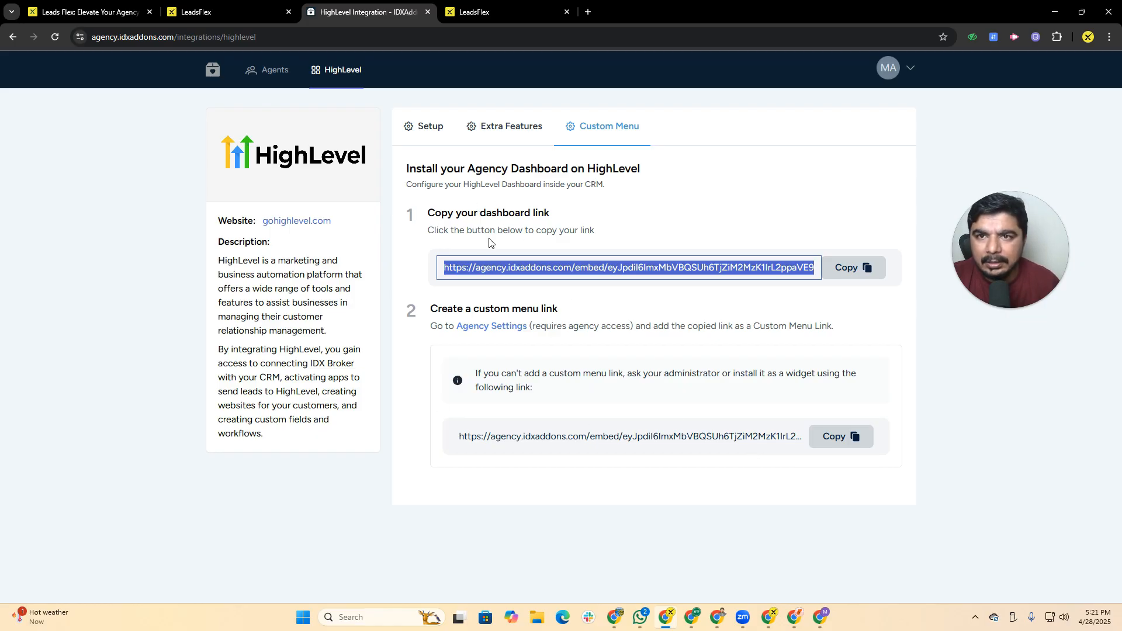
pyautogui.click(229, 7)
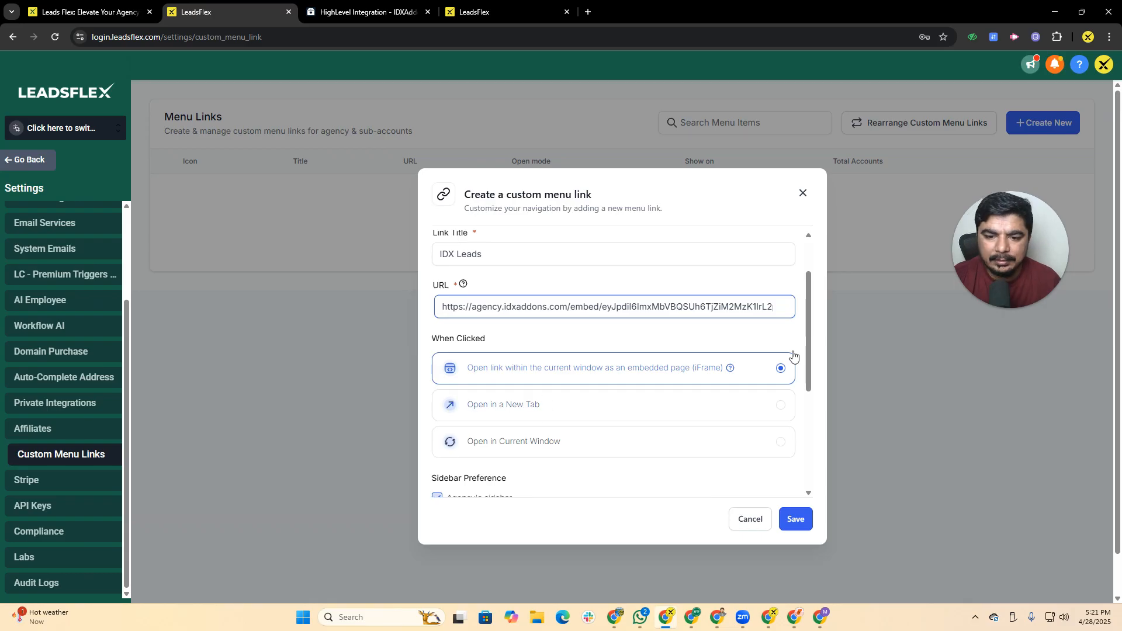
# Assign the IDX Leads link to the LeadsFlex Test sub-account and set its role-based visibility to All
pyautogui.scroll(-4, 814, 316)
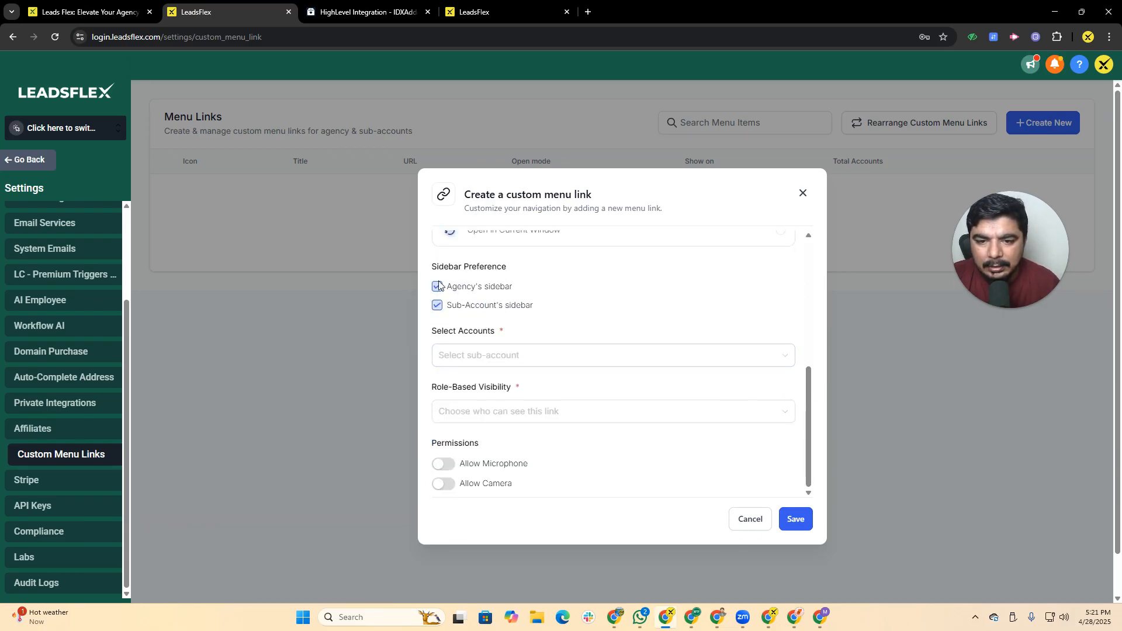
pyautogui.click(488, 356)
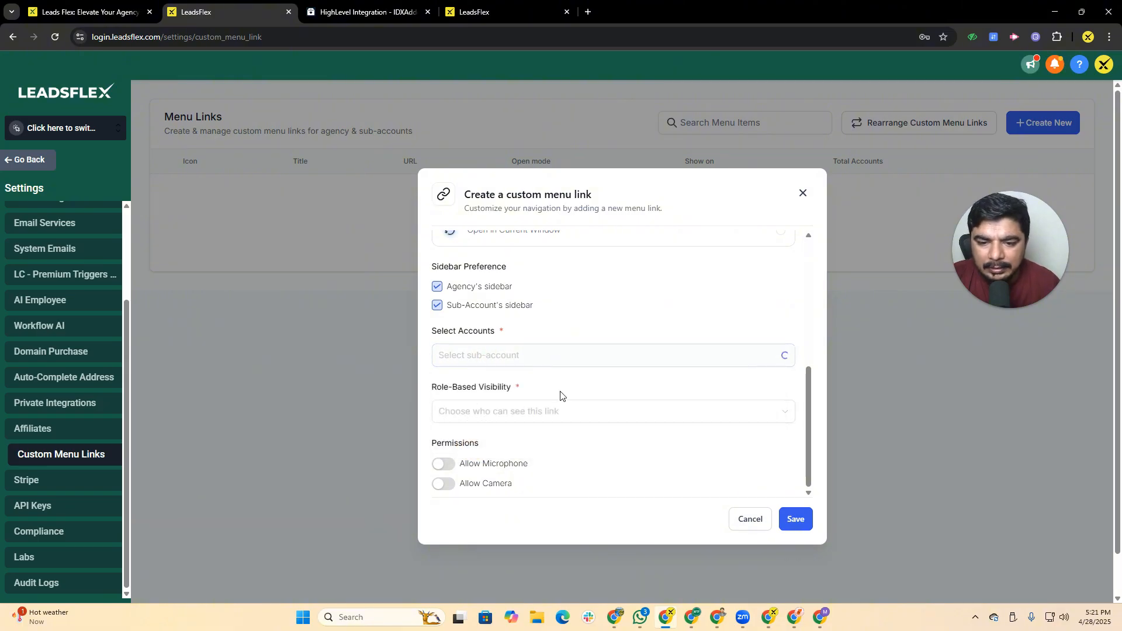
pyautogui.click(512, 410)
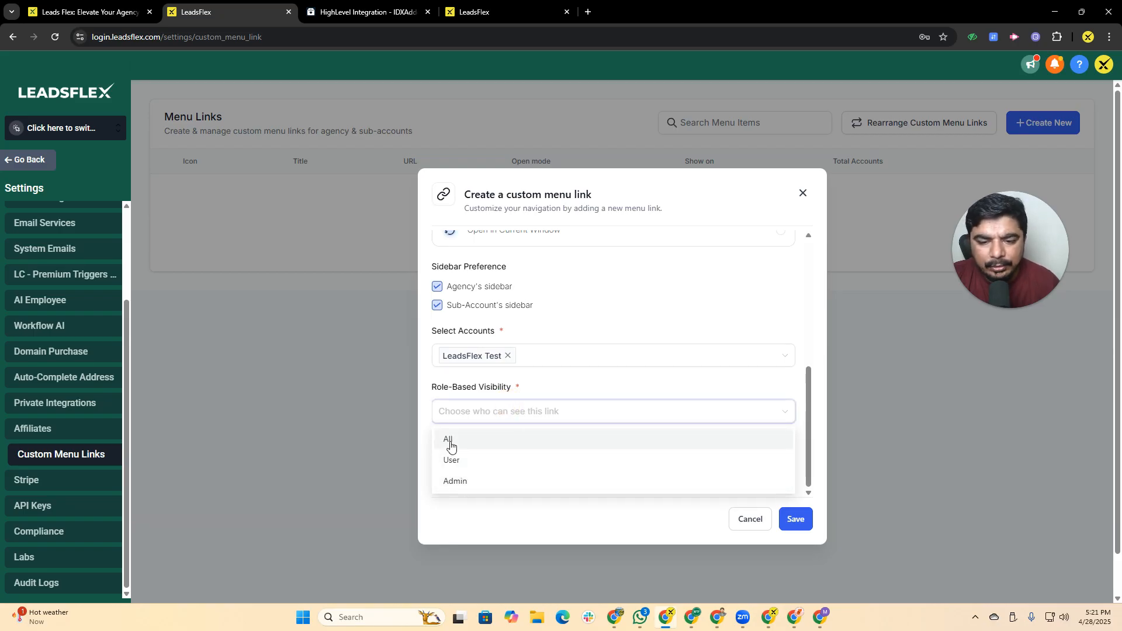
pyautogui.click(447, 439)
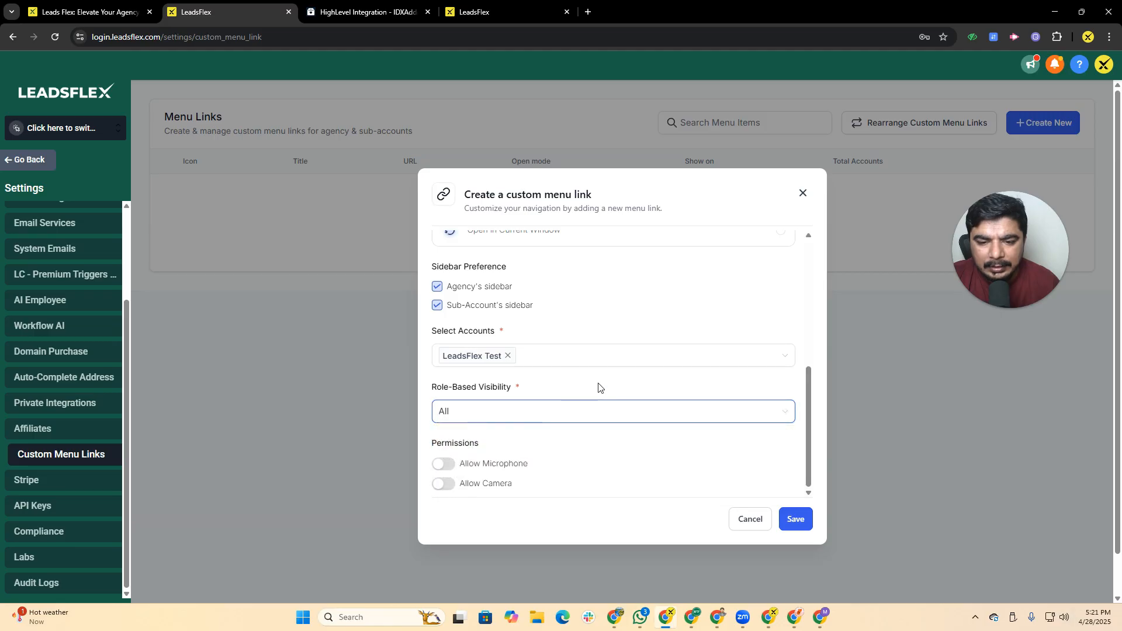
# Allow microphone and camera for the IDX Leads link and save it
pyautogui.scroll(-1, 602, 386)
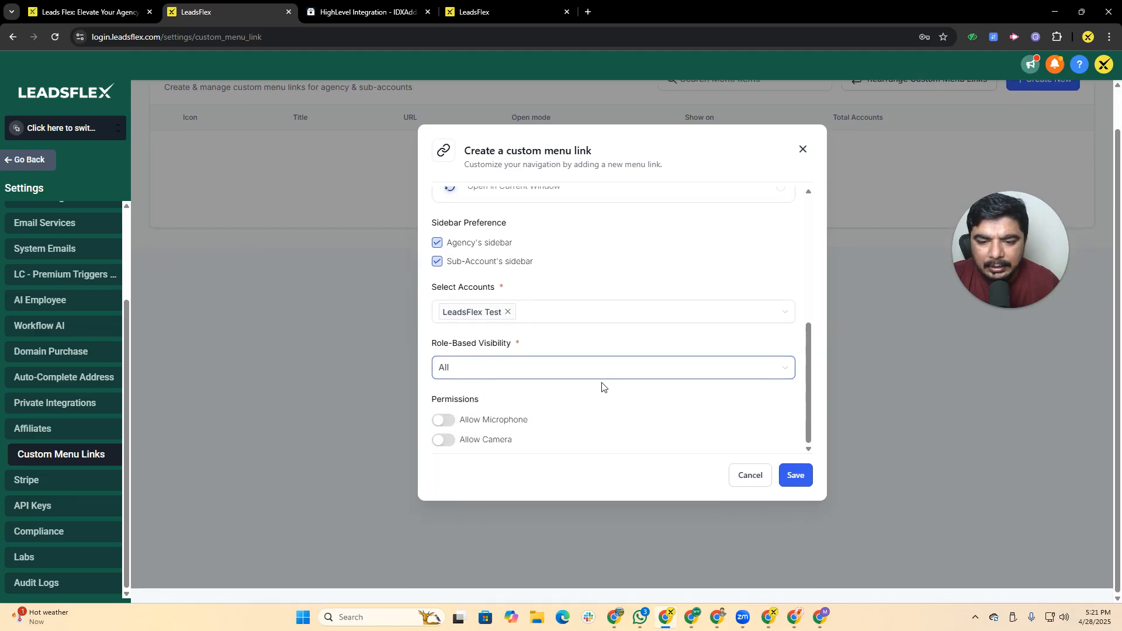
pyautogui.click(445, 420)
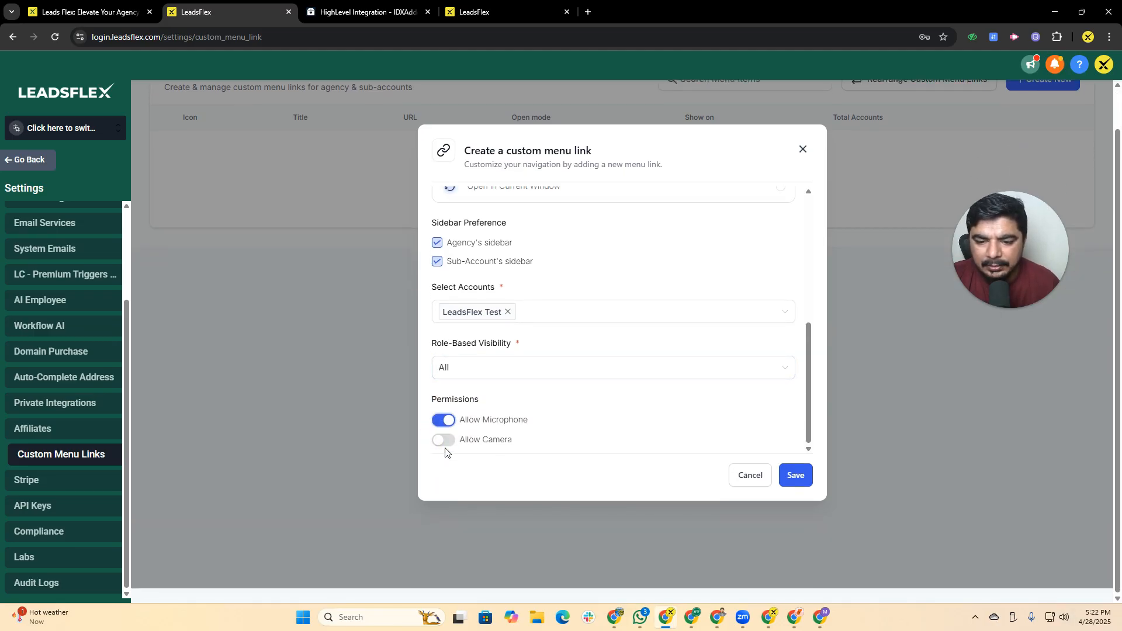
pyautogui.click(444, 440)
pyautogui.click(798, 481)
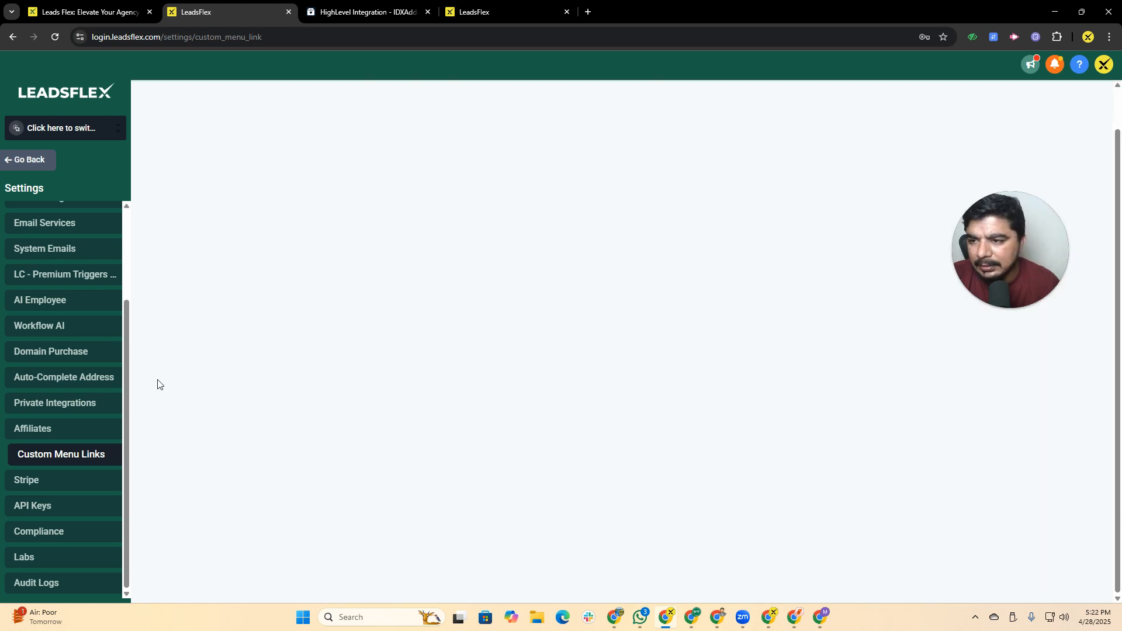
# Leave the settings, open IDX Leads in the agency menu, and review its HighLevel custom menu and extra features pages
pyautogui.click(23, 161)
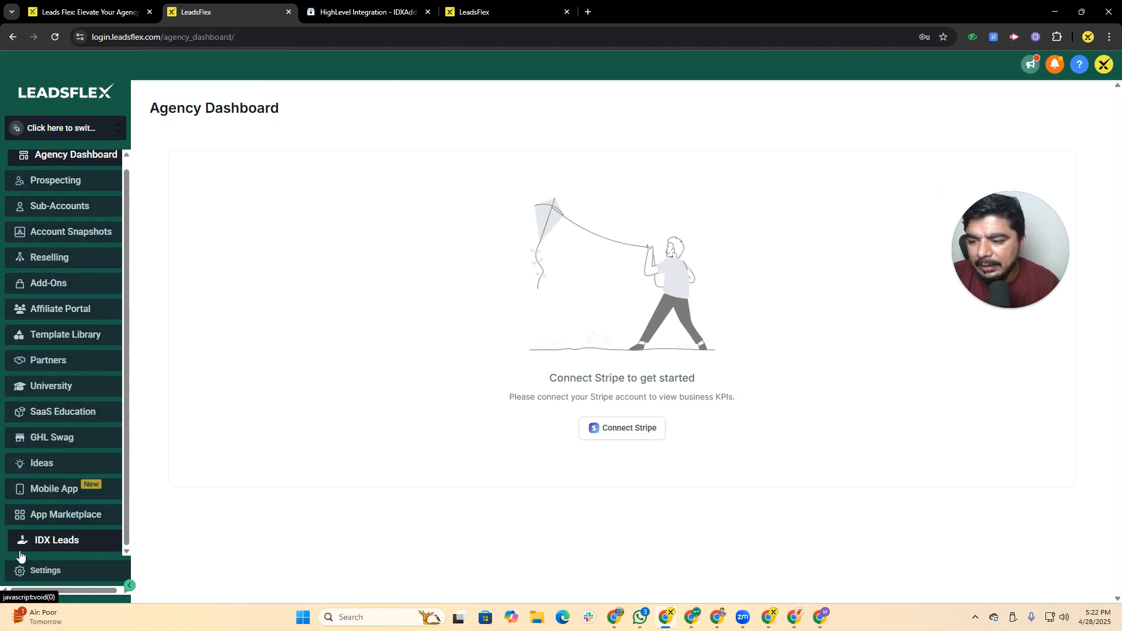
pyautogui.click(70, 541)
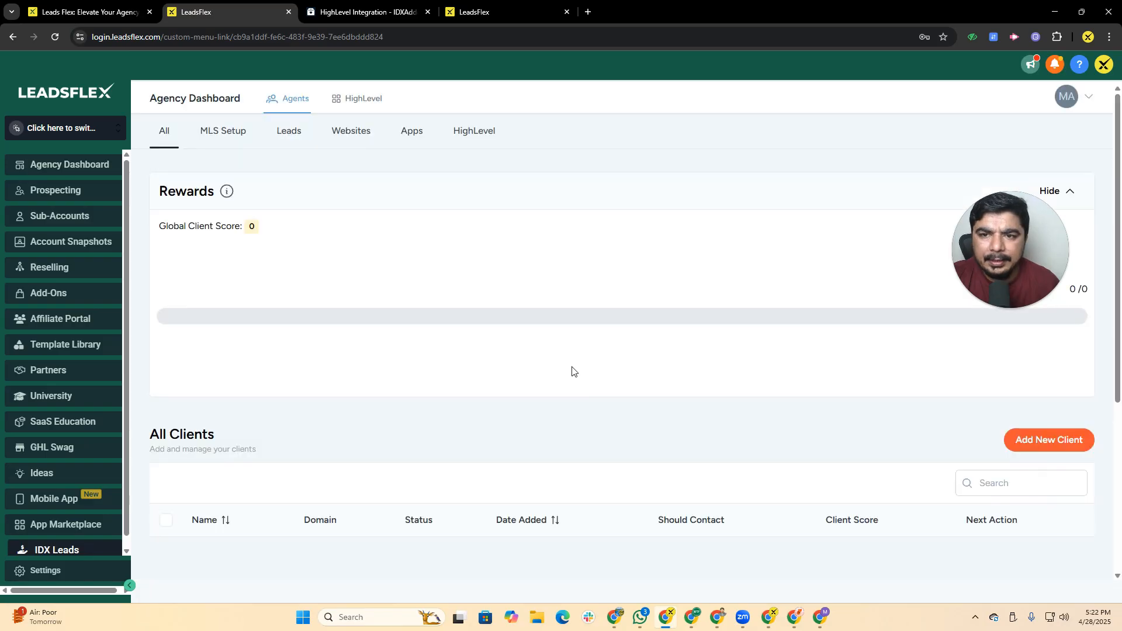
pyautogui.click(357, 99)
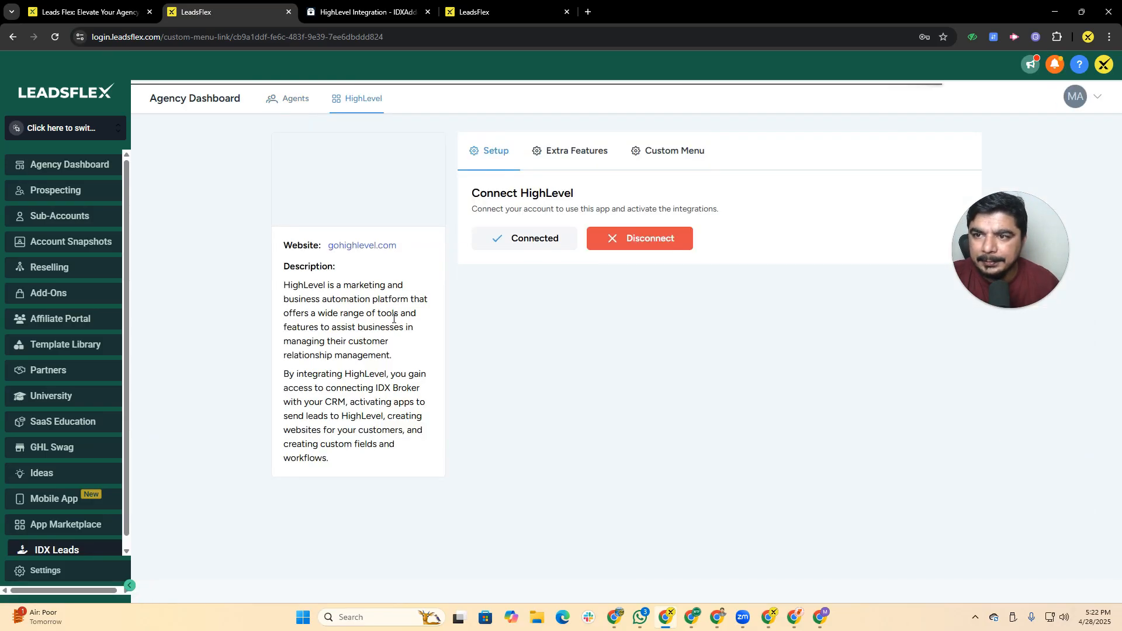
pyautogui.click(654, 150)
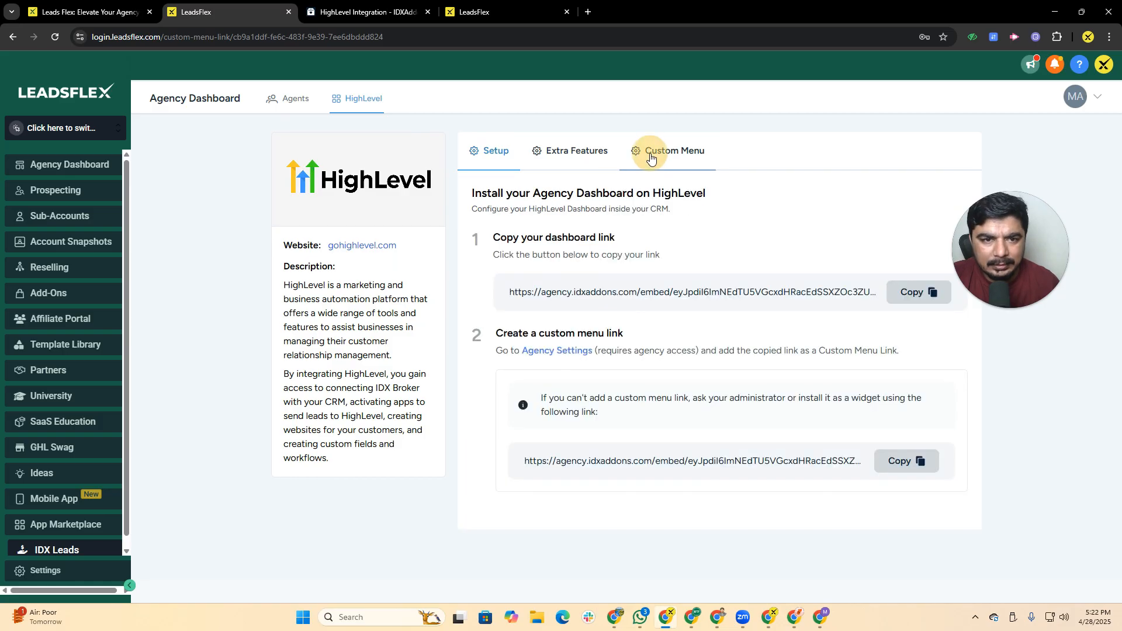
pyautogui.click(587, 153)
pyautogui.scroll(-2, 583, 315)
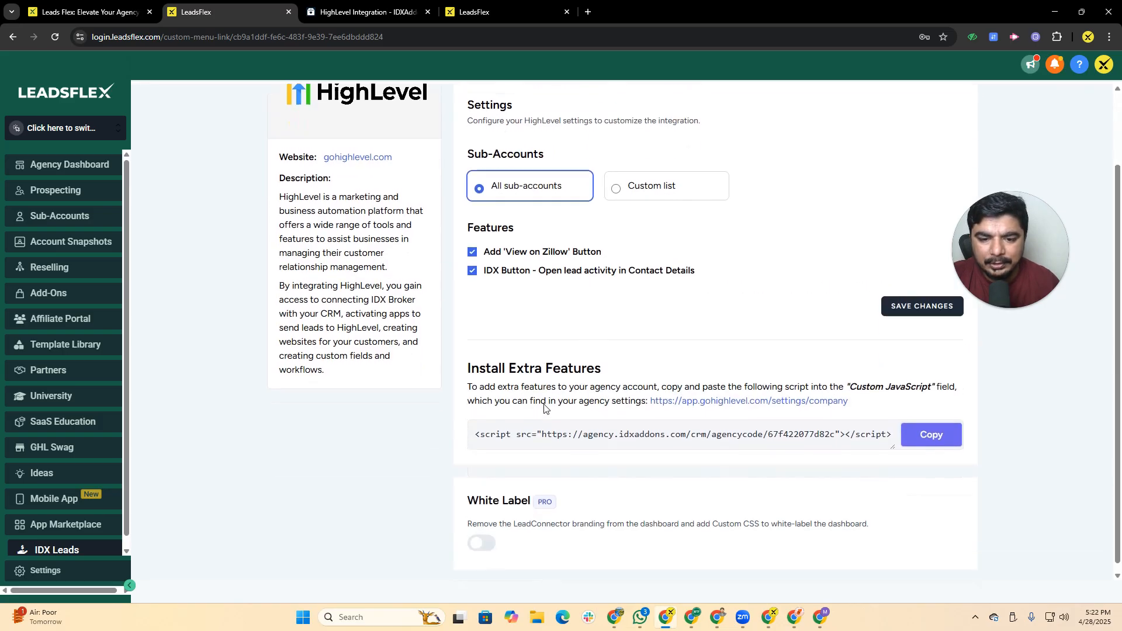
pyautogui.scroll(2, 526, 292)
# Return to the Agents overview in the embedded dashboard and look through its rewards and client list
pyautogui.click(290, 109)
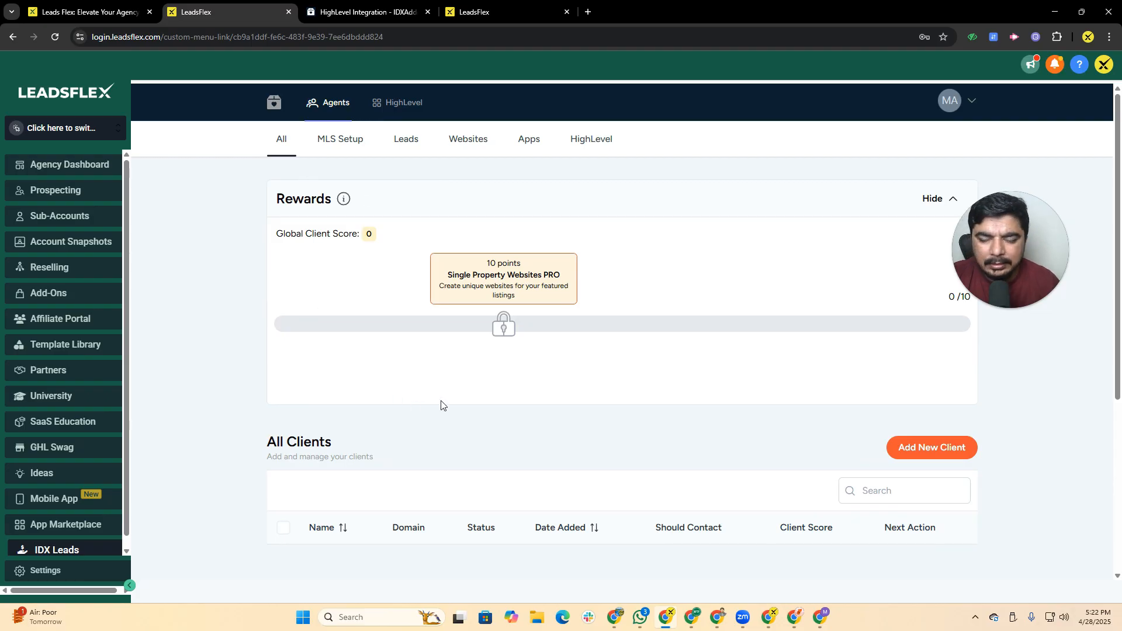
pyautogui.scroll(-5, 444, 401)
pyautogui.scroll(5, 445, 386)
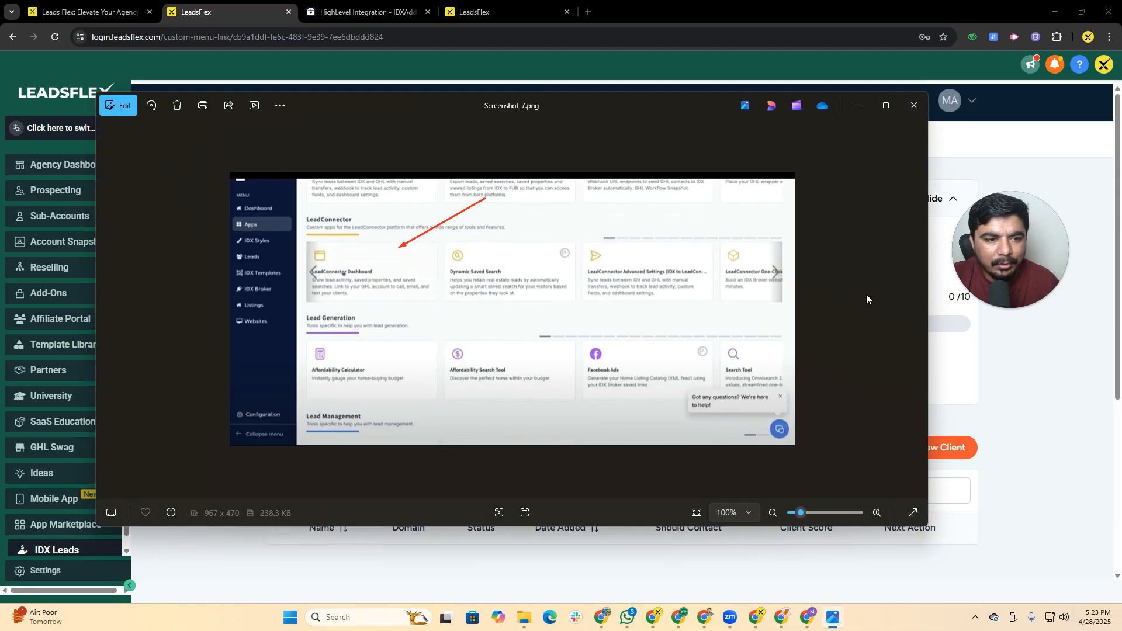
# View the reference images Screenshot_7 and Screenshot_8, and close the image viewer and the Desktop folder window
pyautogui.click(906, 299)
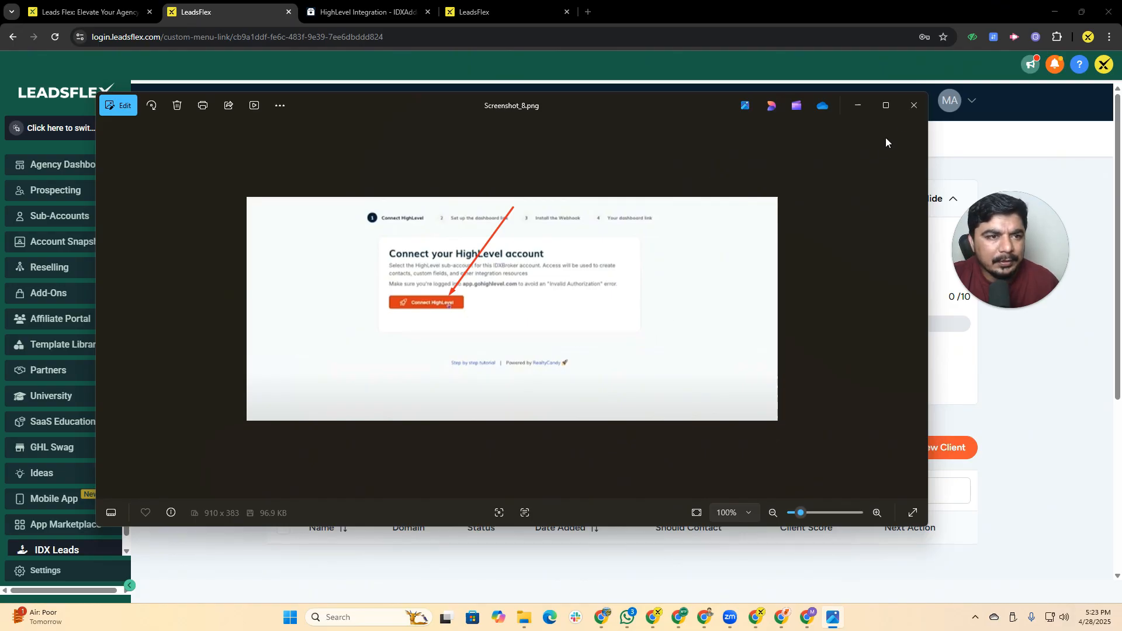
pyautogui.click(914, 105)
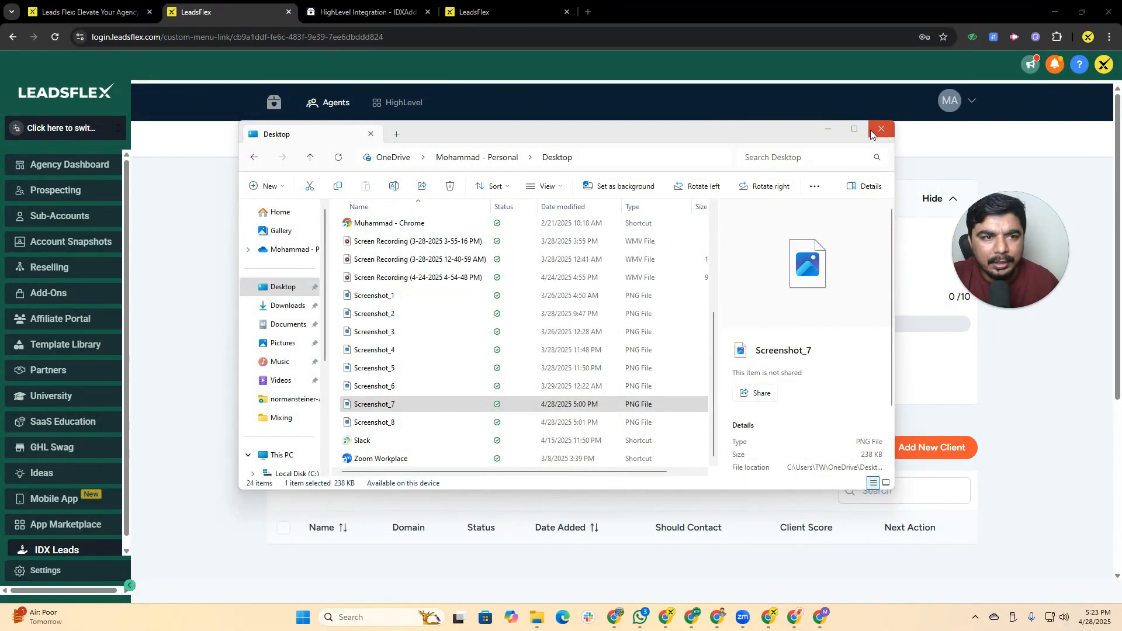
pyautogui.click(871, 134)
pyautogui.click(1109, 10)
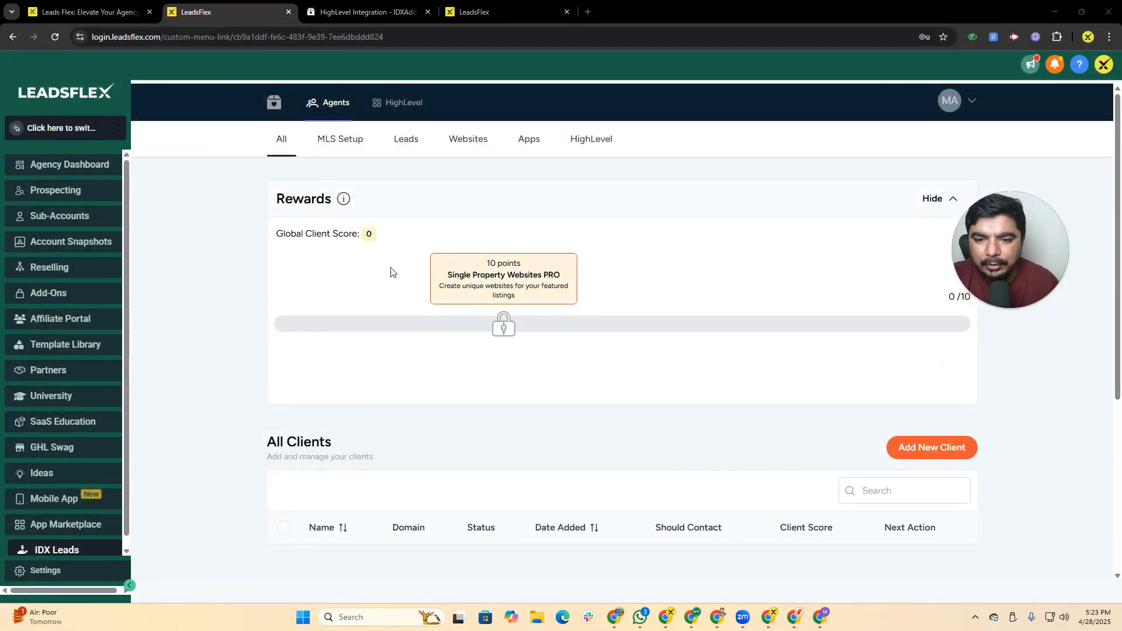
# Look through the MLS Setup, Leads, Websites, Apps and HighLevel sections for agents in the embedded dashboard
pyautogui.click(342, 147)
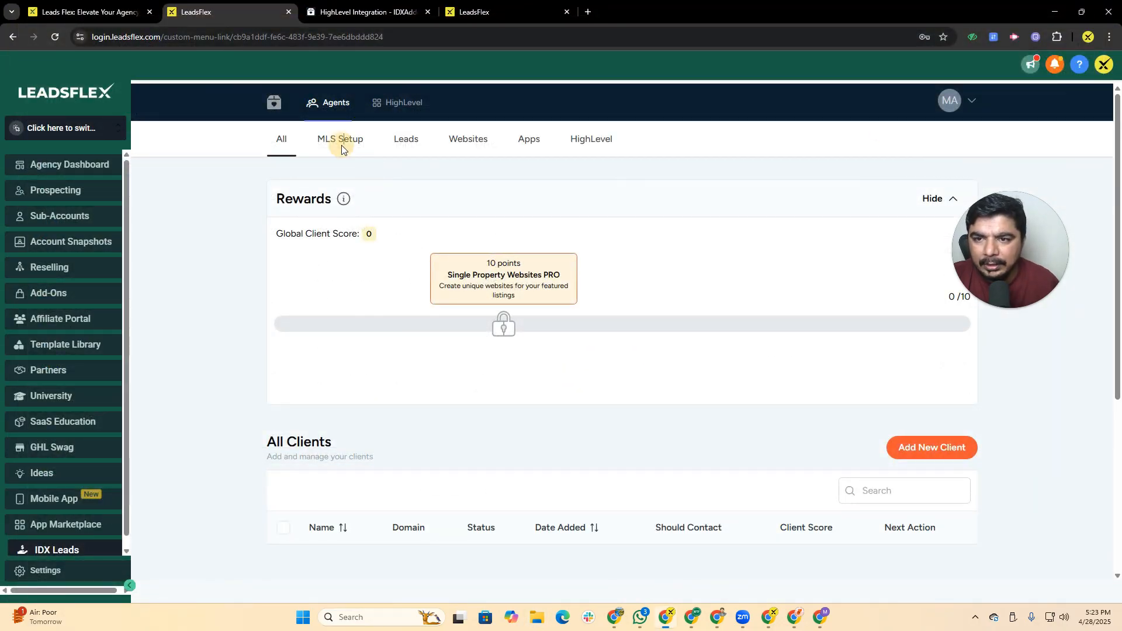
pyautogui.click(407, 140)
pyautogui.click(475, 142)
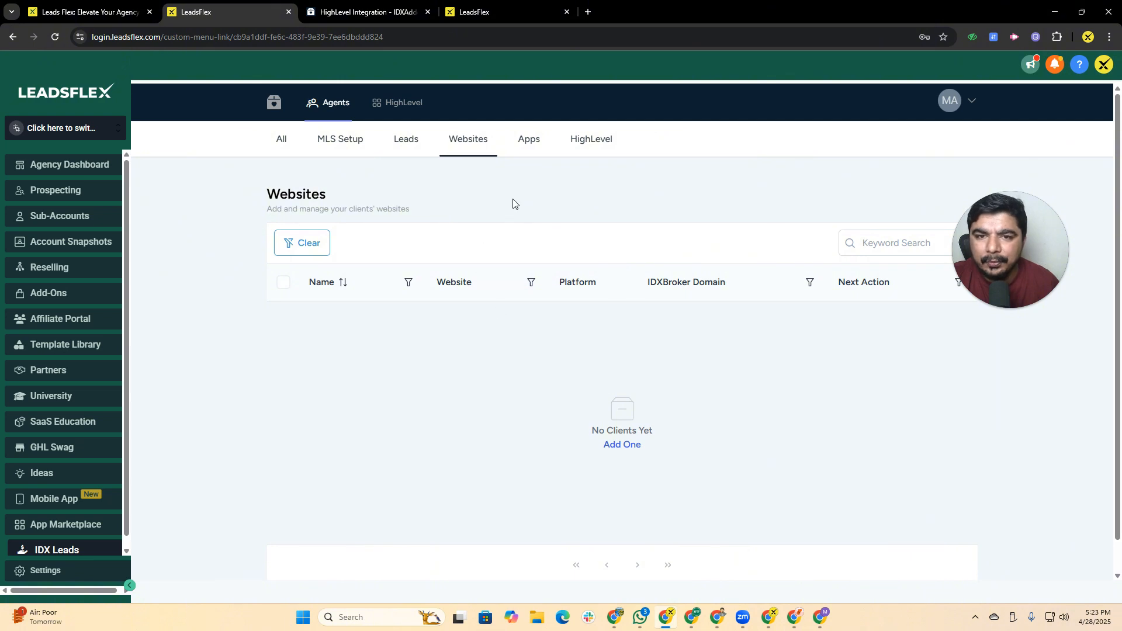
pyautogui.click(528, 142)
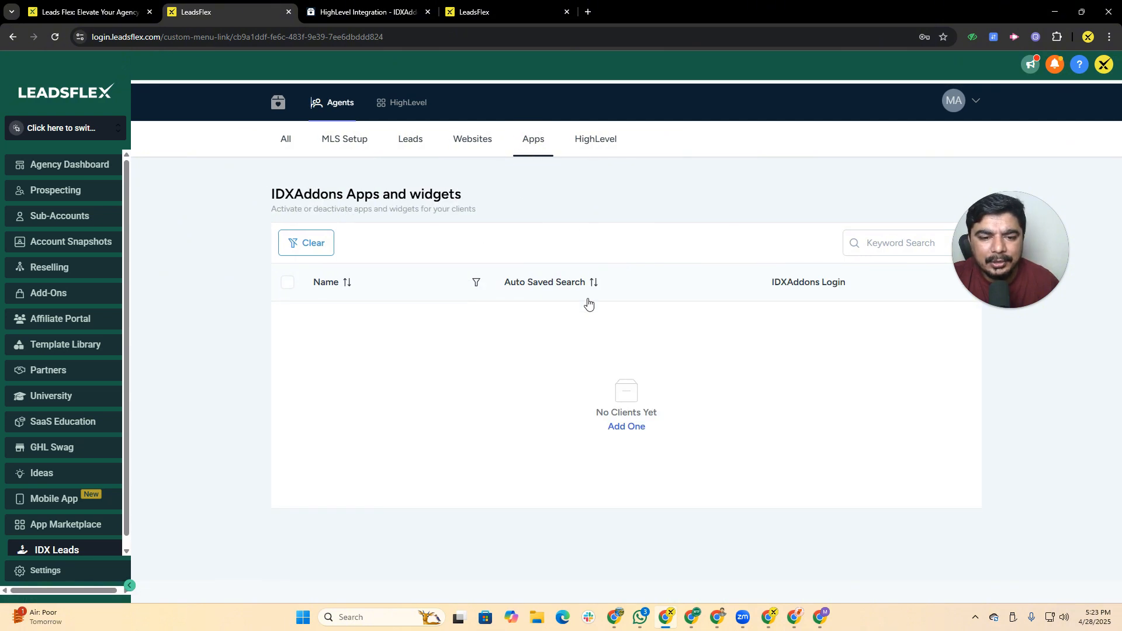
pyautogui.click(594, 142)
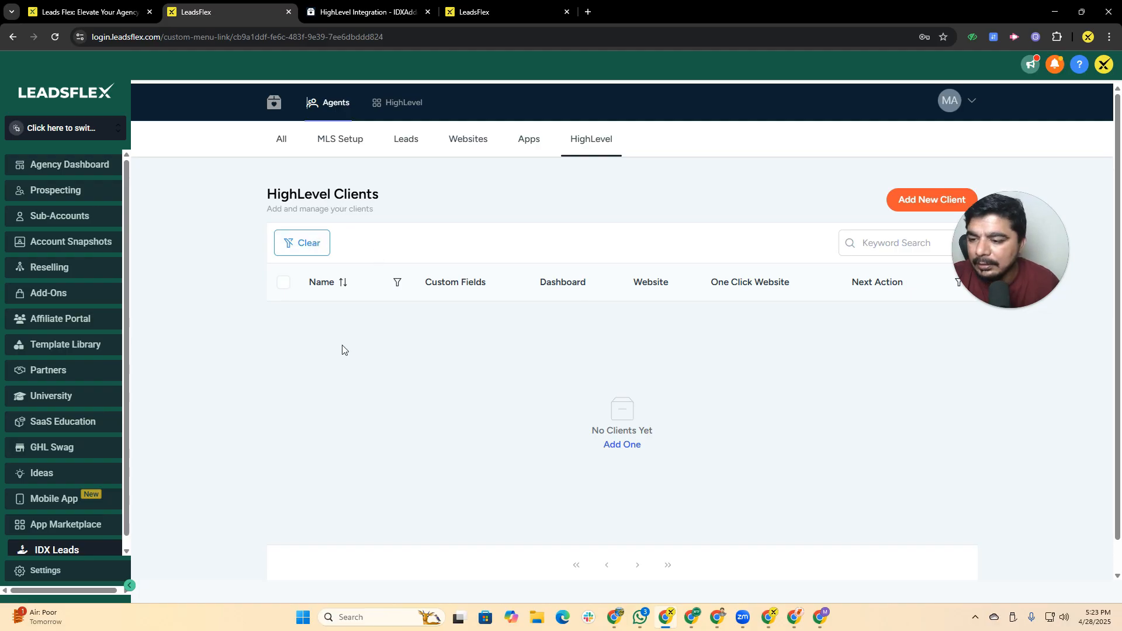
pyautogui.scroll(-1, 347, 359)
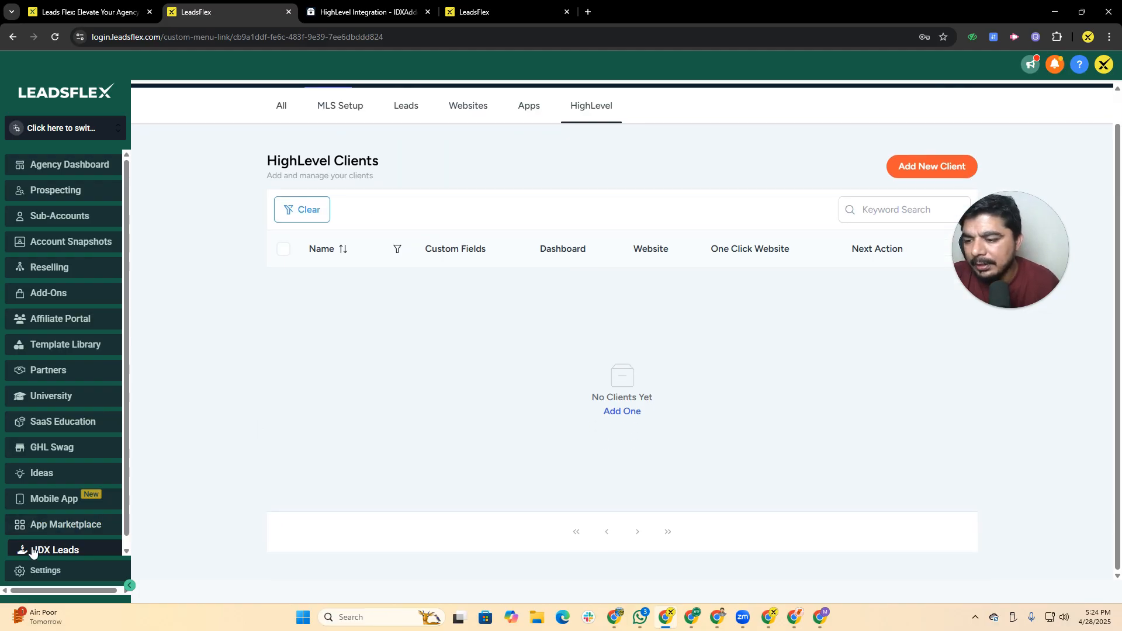
# Switch to the LeadsFlex Test sub-account and check its menu for the IDX Leads link
pyautogui.click(80, 127)
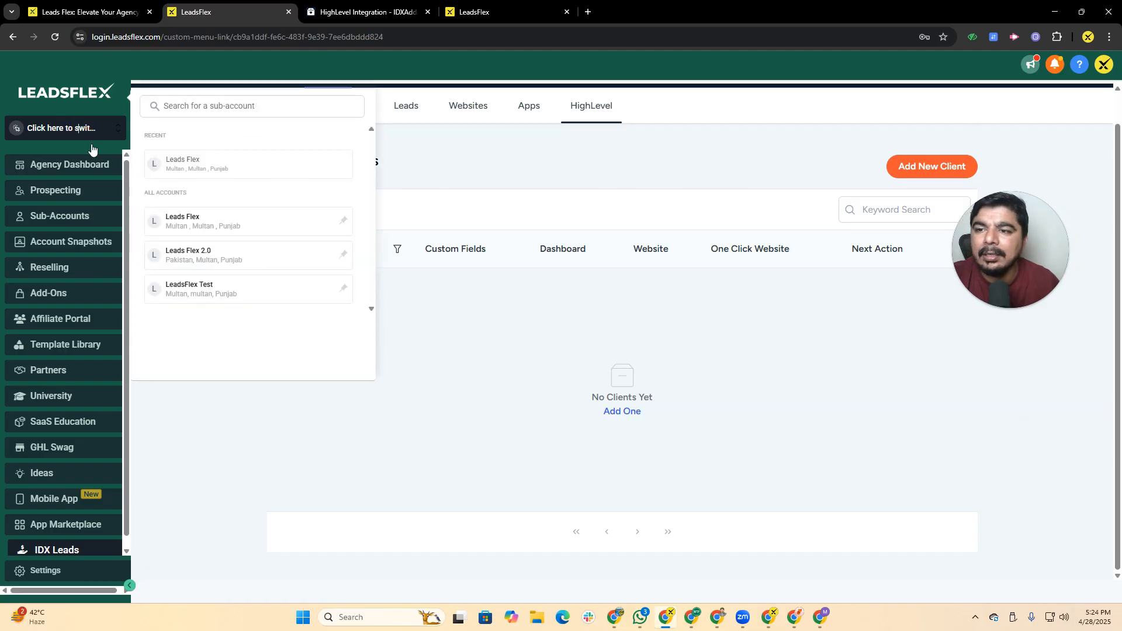
pyautogui.click(243, 292)
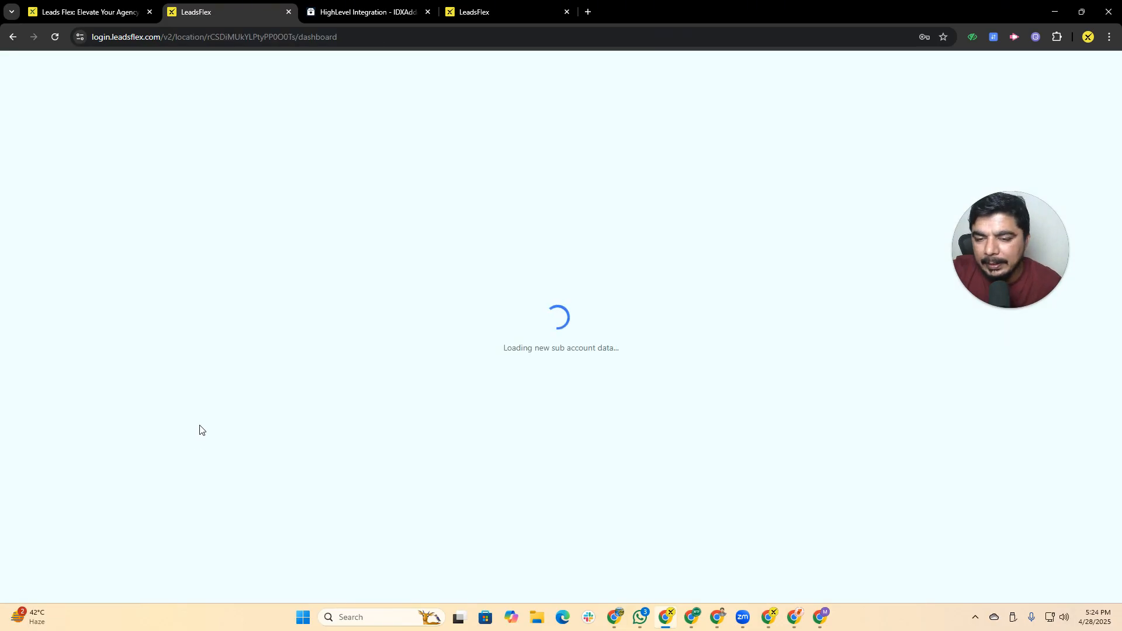
pyautogui.scroll(-2, 88, 485)
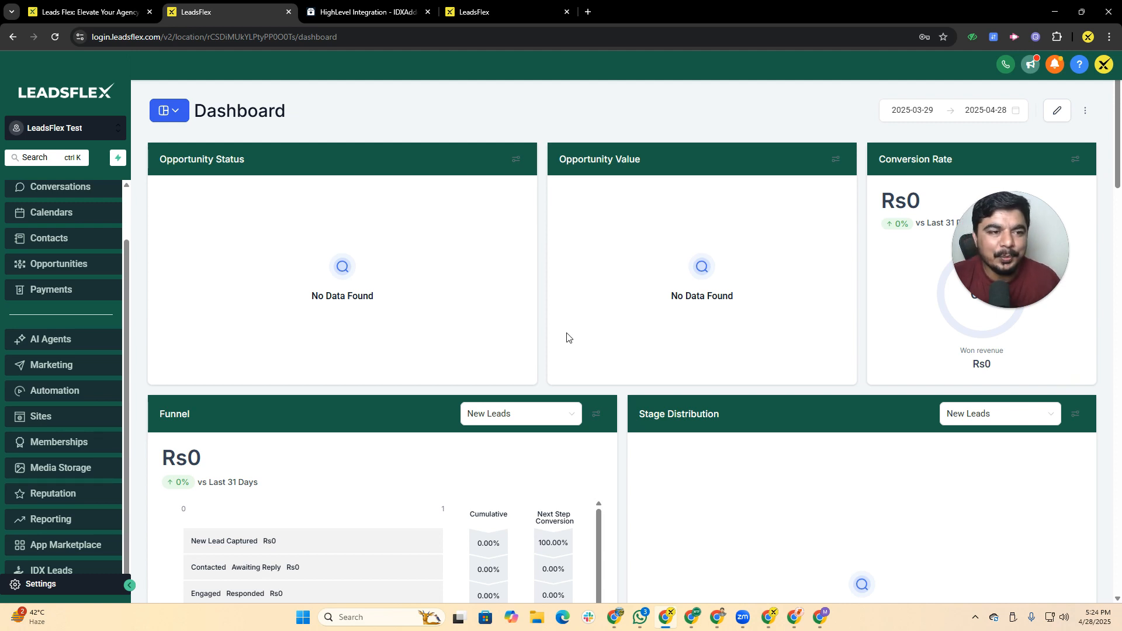
# Open leadsflex.com in a new browser tab and highlight its web address
pyautogui.click(587, 12)
pyautogui.click(581, 31)
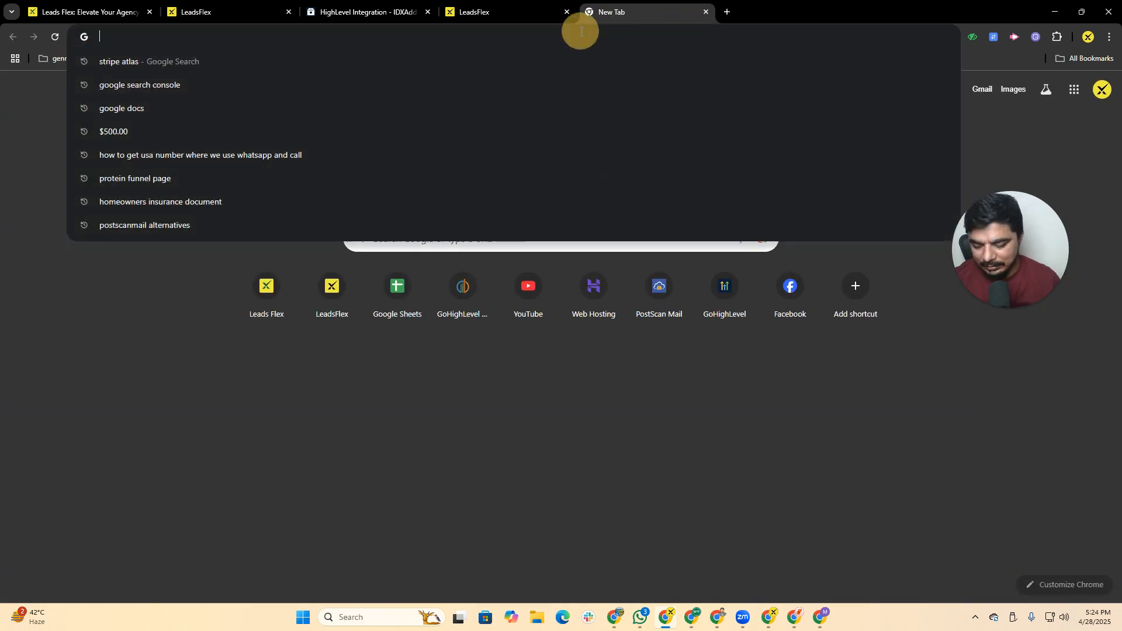
pyautogui.write('leadsflex.com')
pyautogui.press('Return')
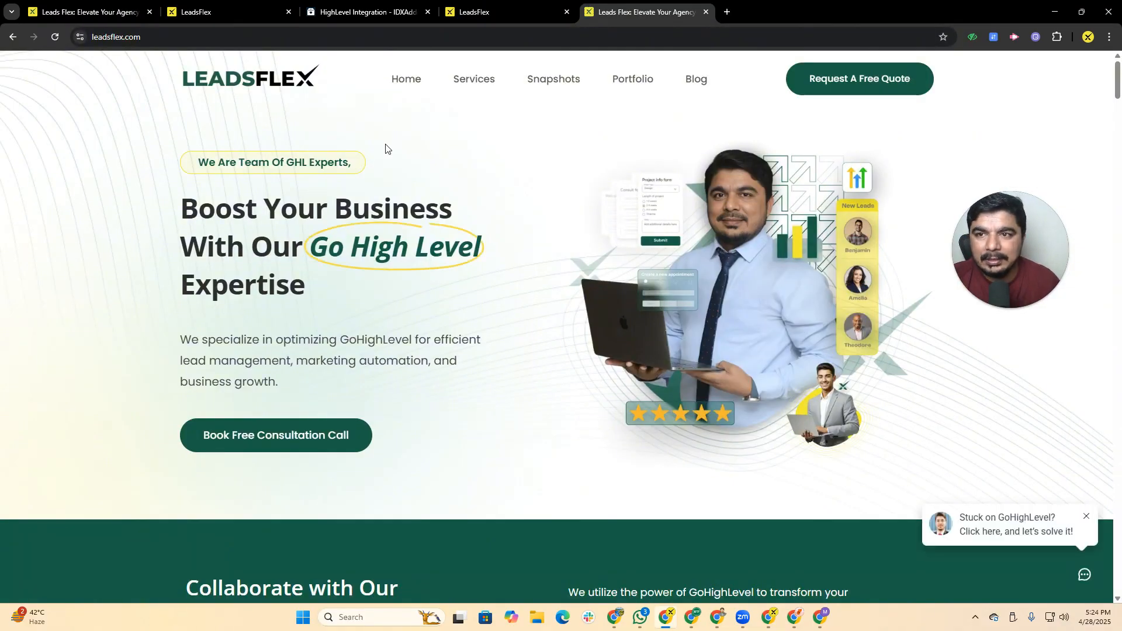
pyautogui.click(117, 36)
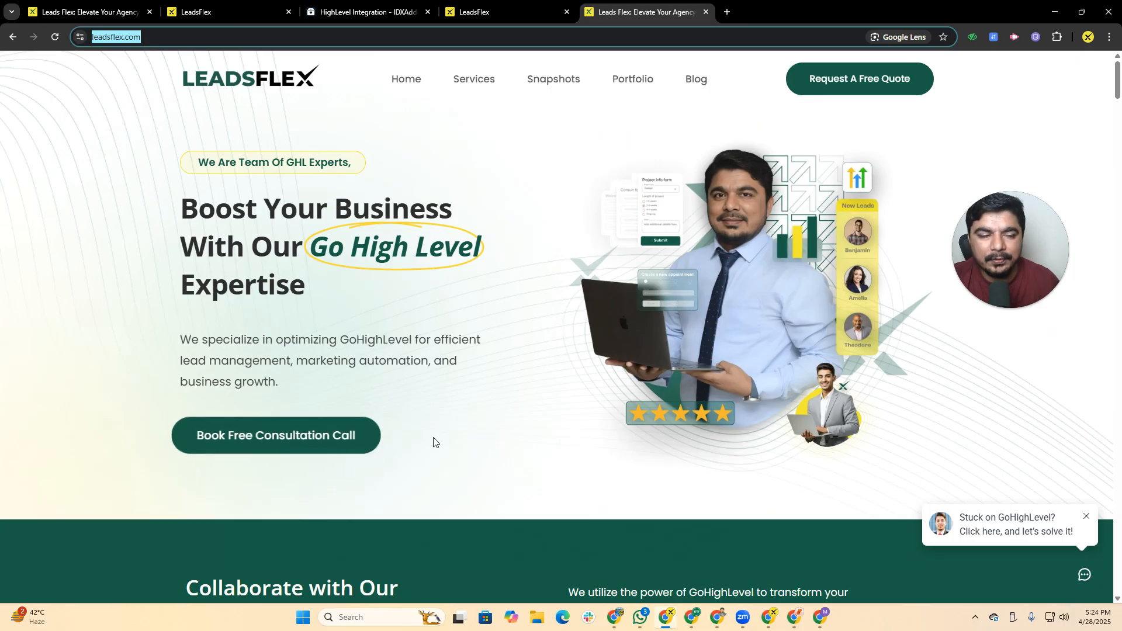